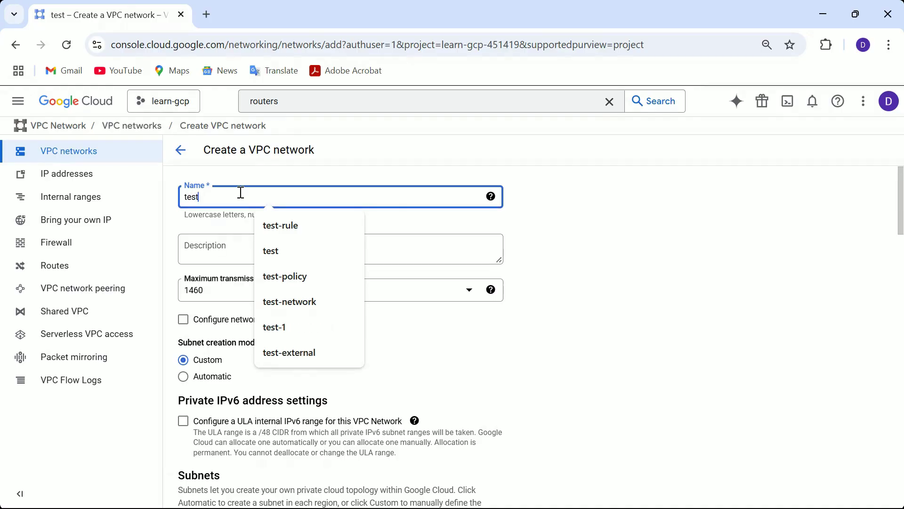
- Name the new VPC network test-1 and start editing the name of its new subnet
text(st-1)
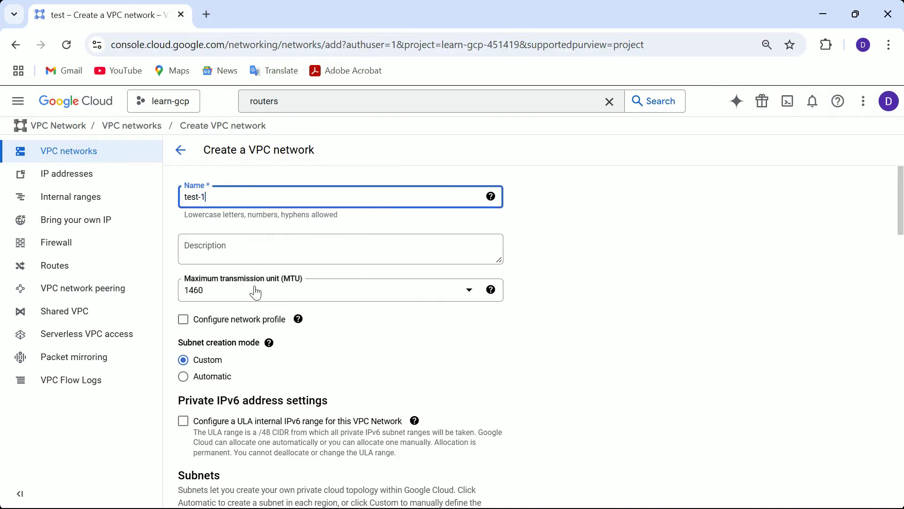
scroll(292, 219, down, 3)
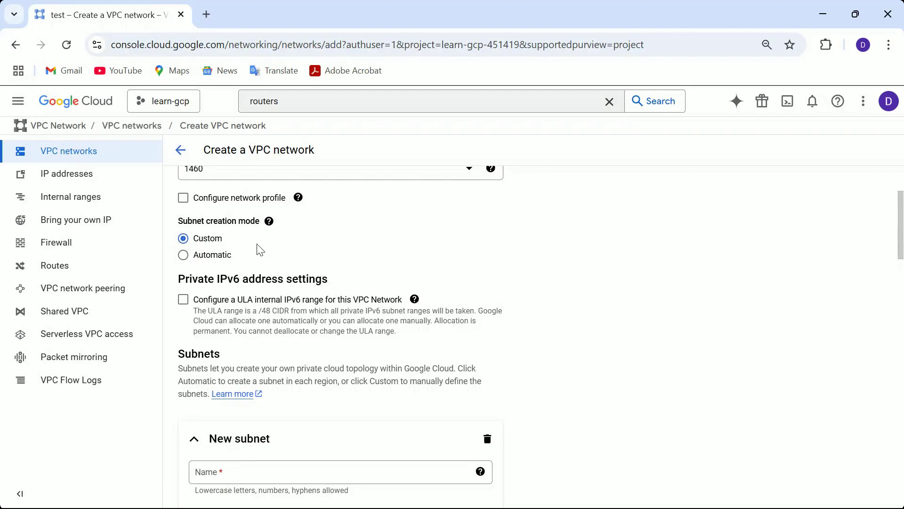
drag(895, 245, 898, 278)
click(250, 276)
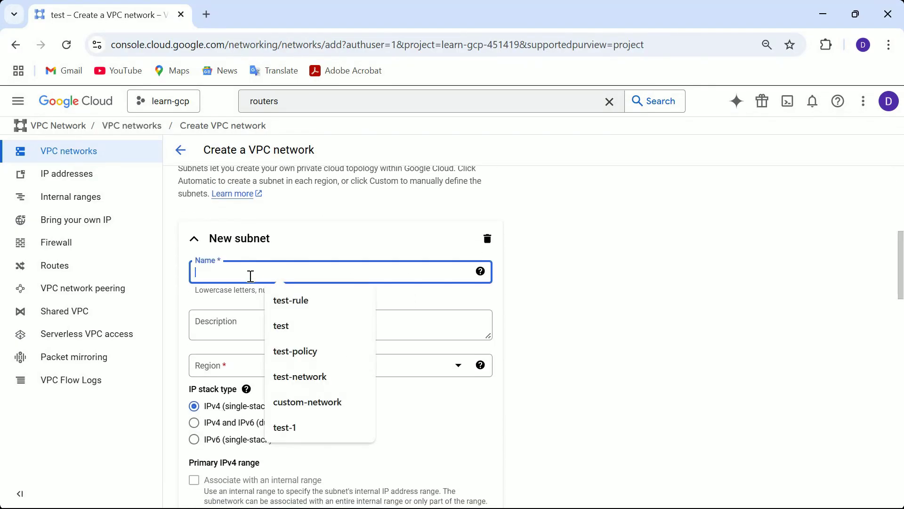
text(test-)
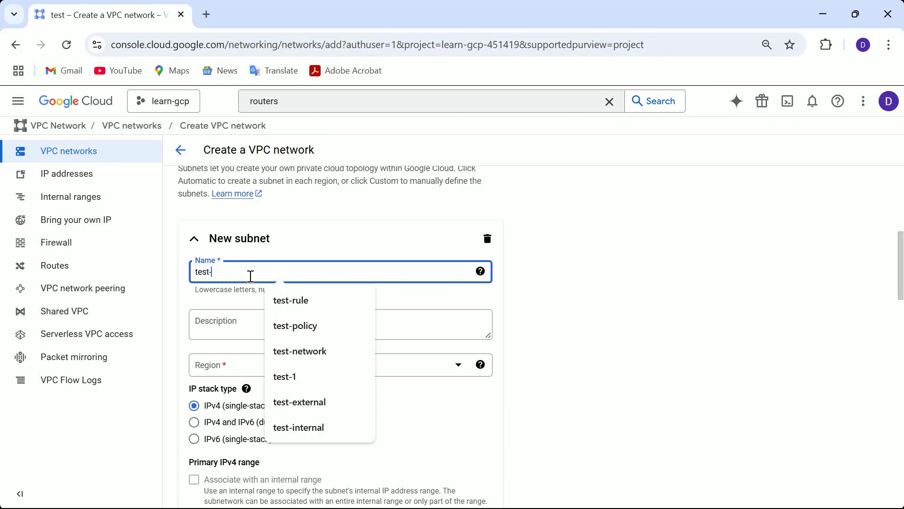
text(peering)
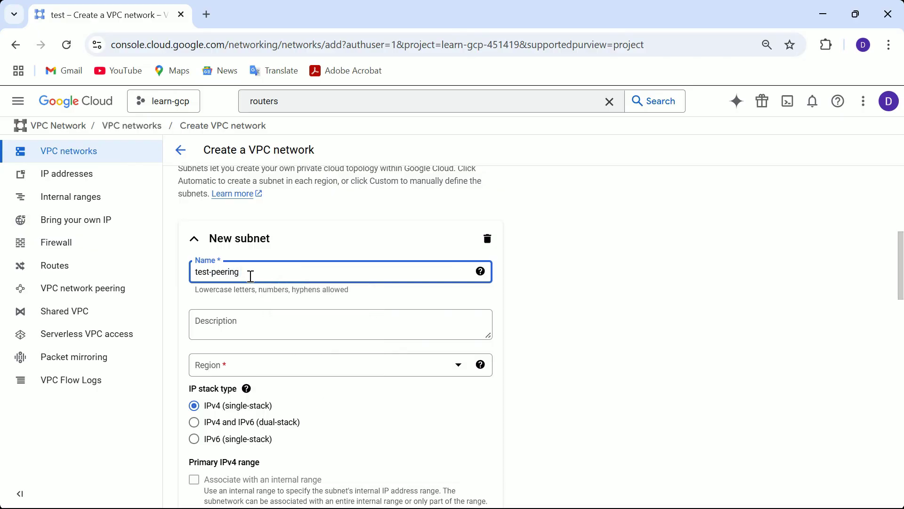
key(BackSpace)
key(BackSpace)
key(BackSpace)
key(BackSpace)
key(BackSpace)
key(BackSpace)
key(BackSpace)
key(BackSpace)
key(BackSpace)
key(BackSpace)
key(BackSpace)
key(BackSpace)
- Name the new subnet peering-1 and set its region to us-central1
text(p)
click(279, 376)
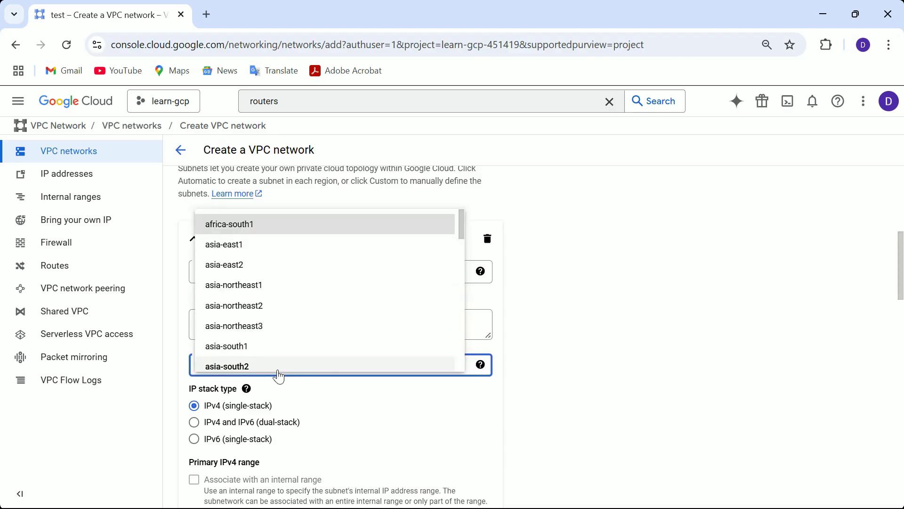
key(u)
click(258, 288)
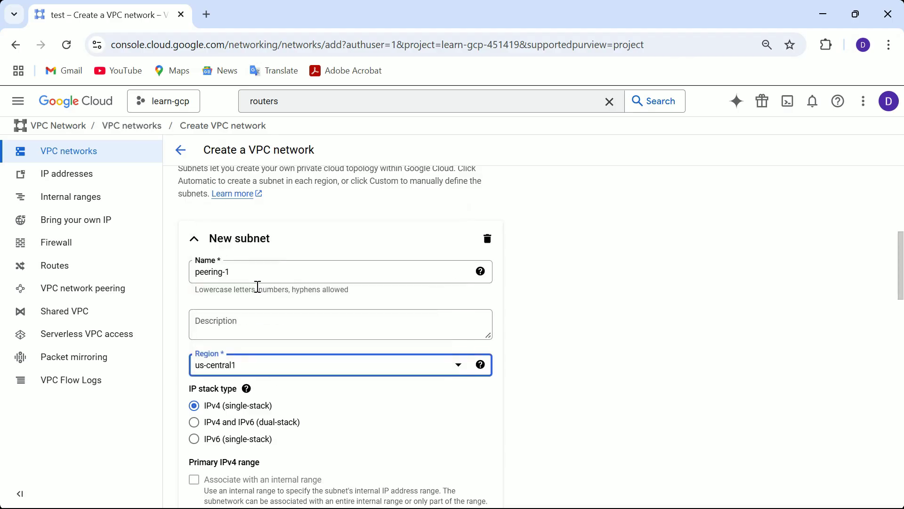
- Set the primary IPv4 range of subnet peering-1 to 10.4.0.0/24
drag(901, 279, 900, 318)
scroll(901, 319, down, 2)
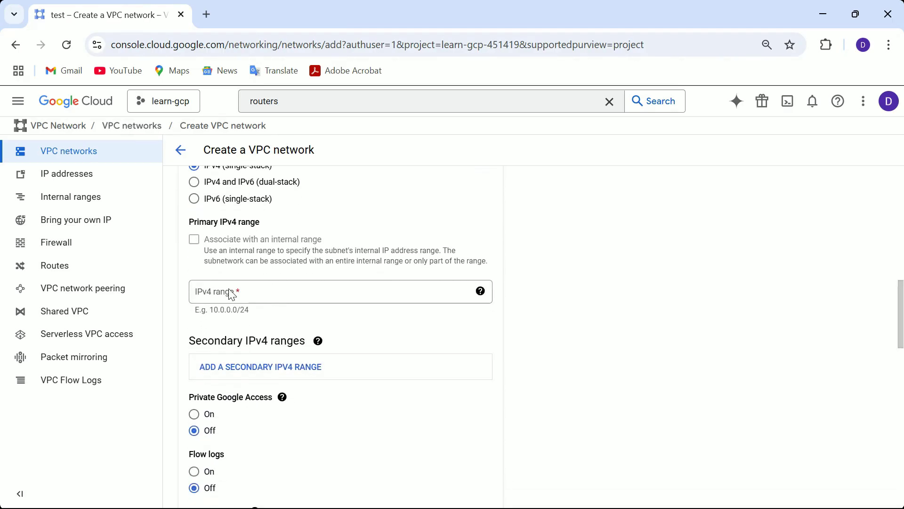
click(231, 292)
text(10.4.0.0/24)
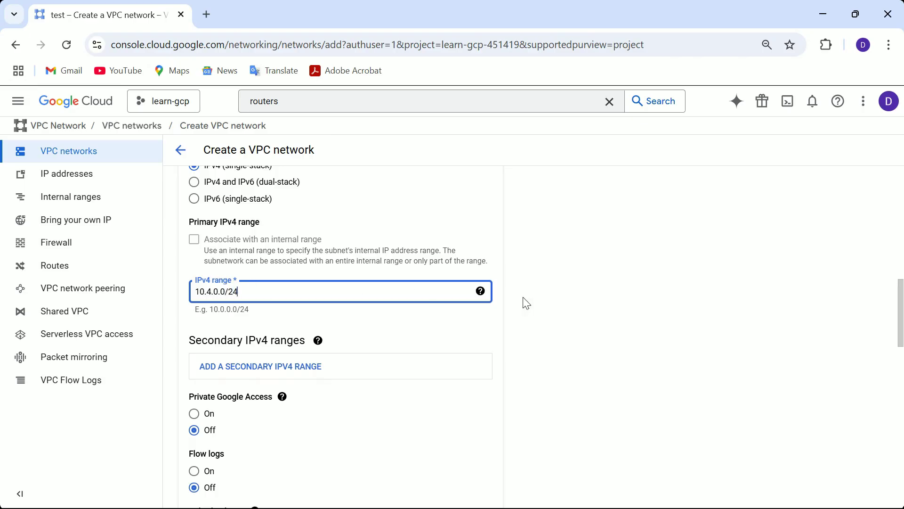
click(651, 311)
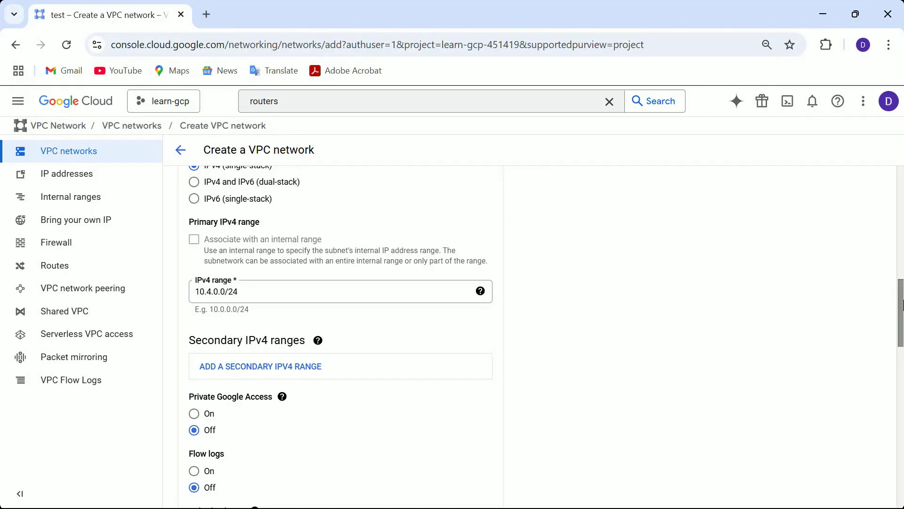
- Select all the optional IPv4 firewall rules for network test-1 and create the network
drag(901, 306, 902, 421)
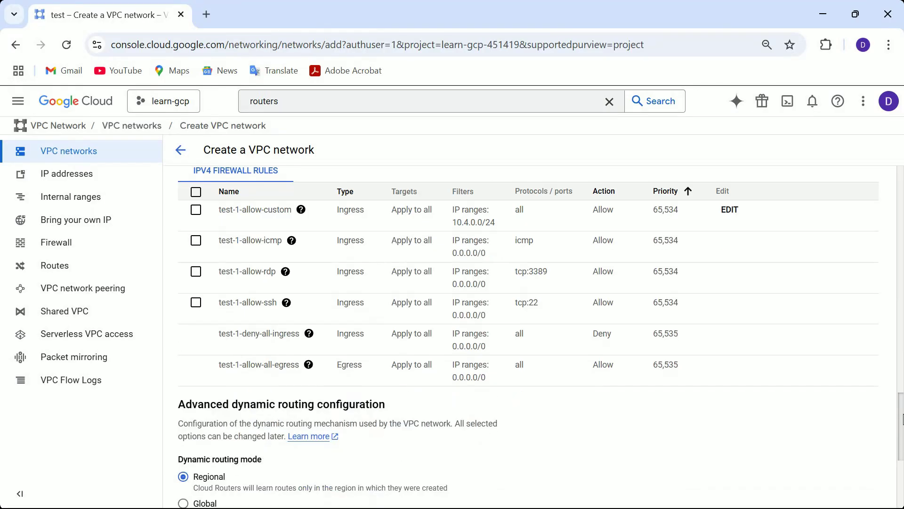
click(196, 192)
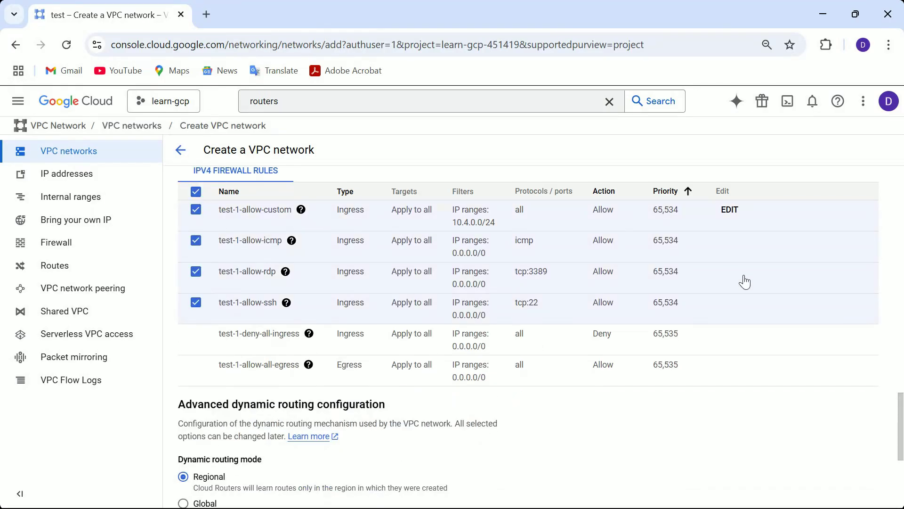
drag(902, 400, 902, 464)
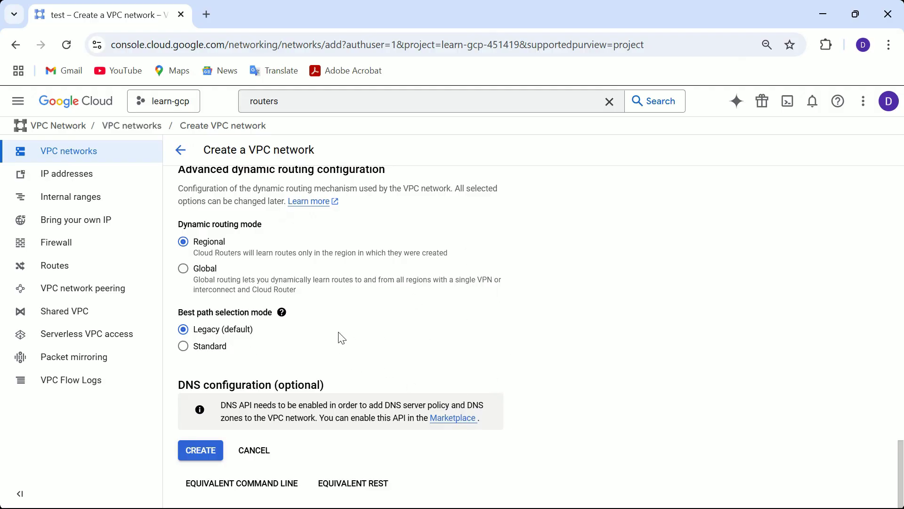
click(202, 450)
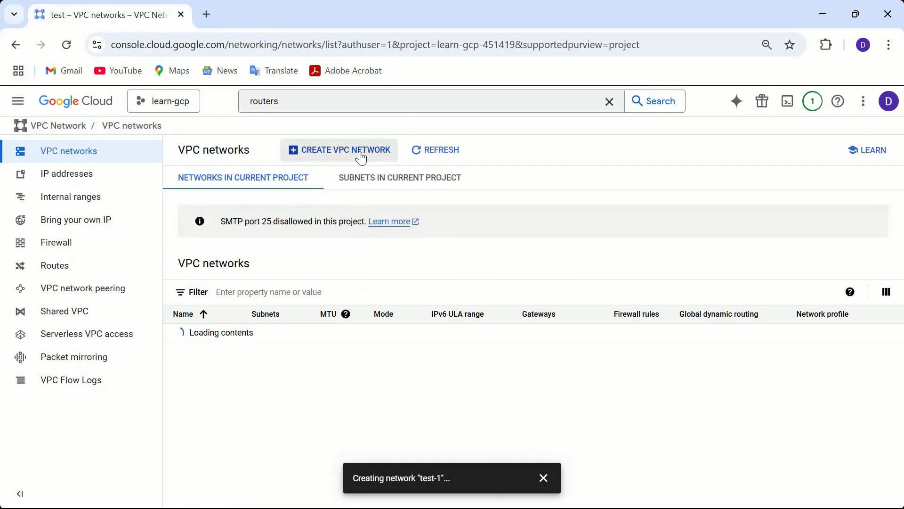
- Start creating another VPC network and name it test-2
click(355, 155)
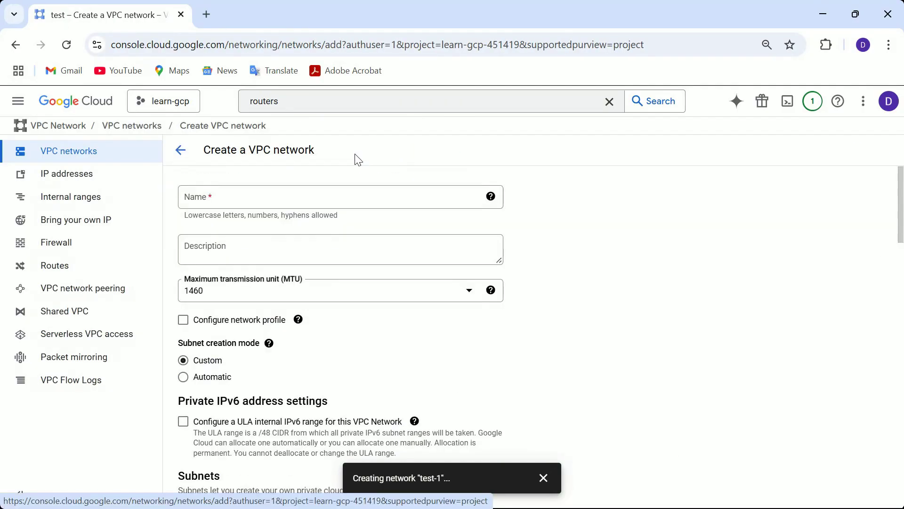
click(222, 195)
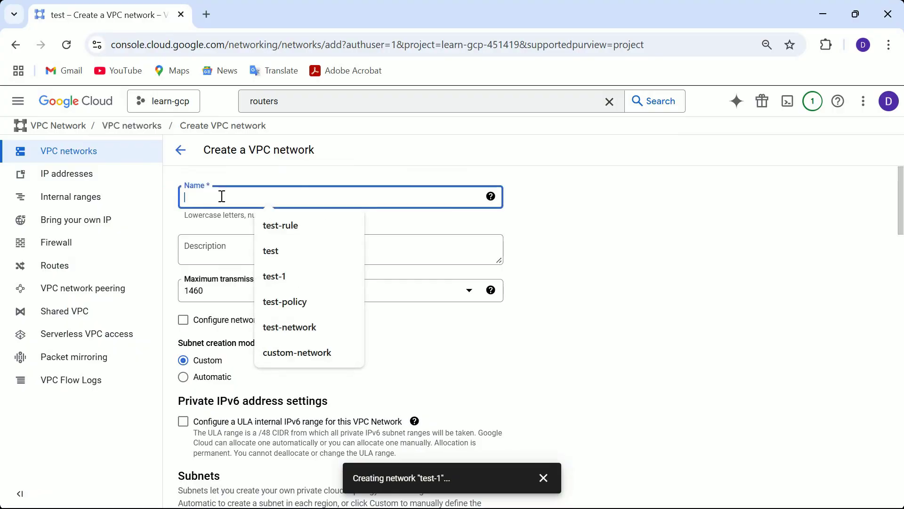
text(test-2)
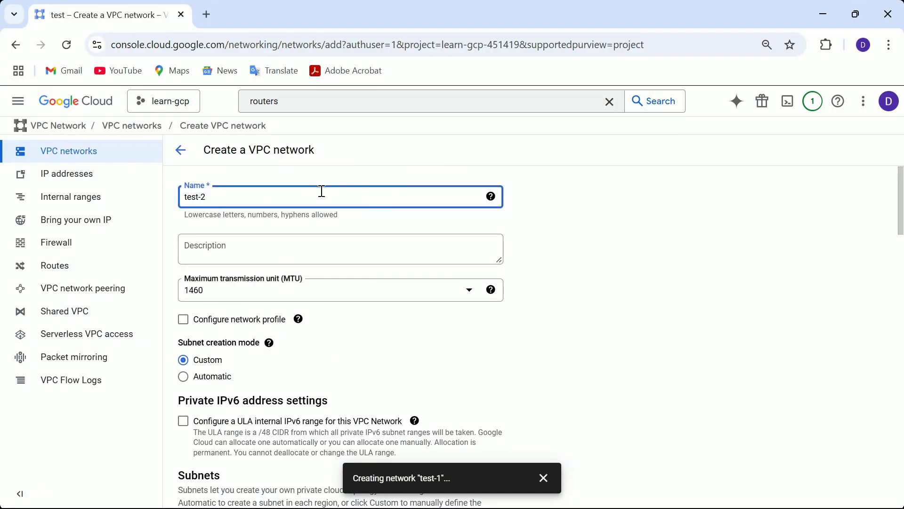
- Name the second network's new subnet peering-2 and set its region to us-central1
drag(900, 226, 899, 283)
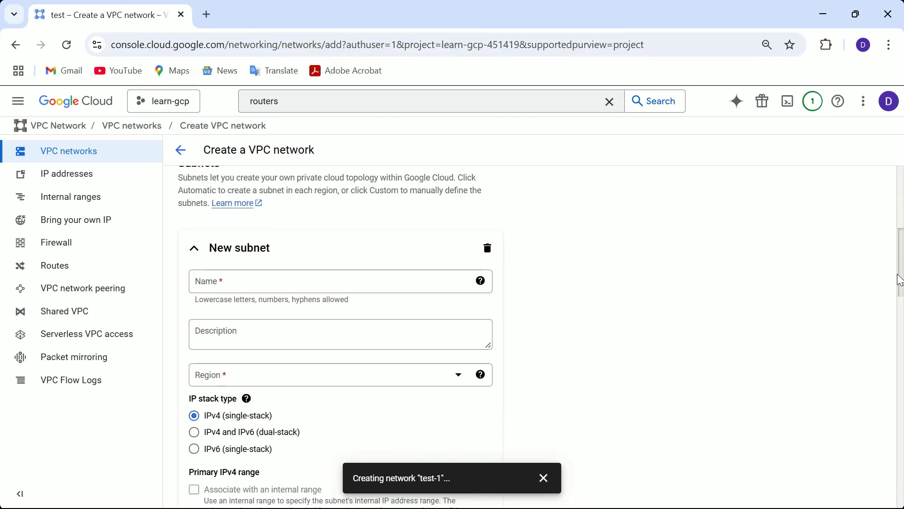
click(246, 280)
text(peering-2)
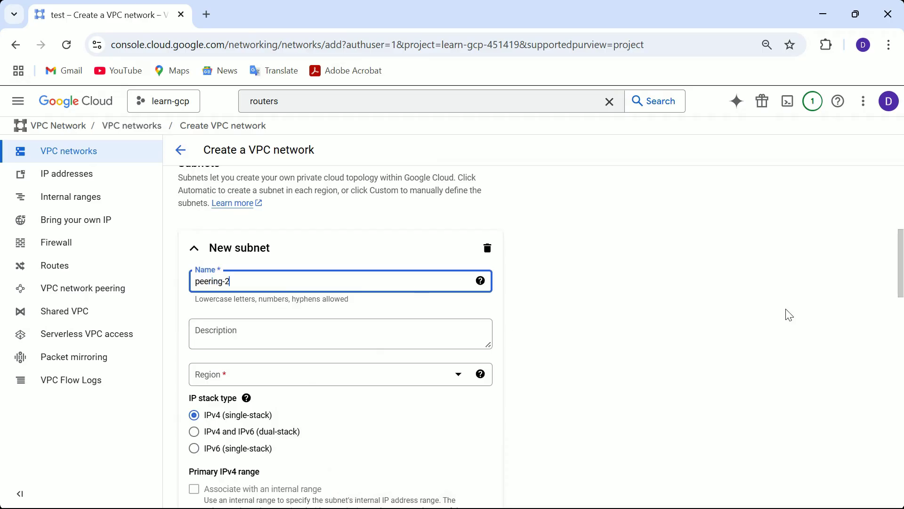
drag(901, 287, 901, 314)
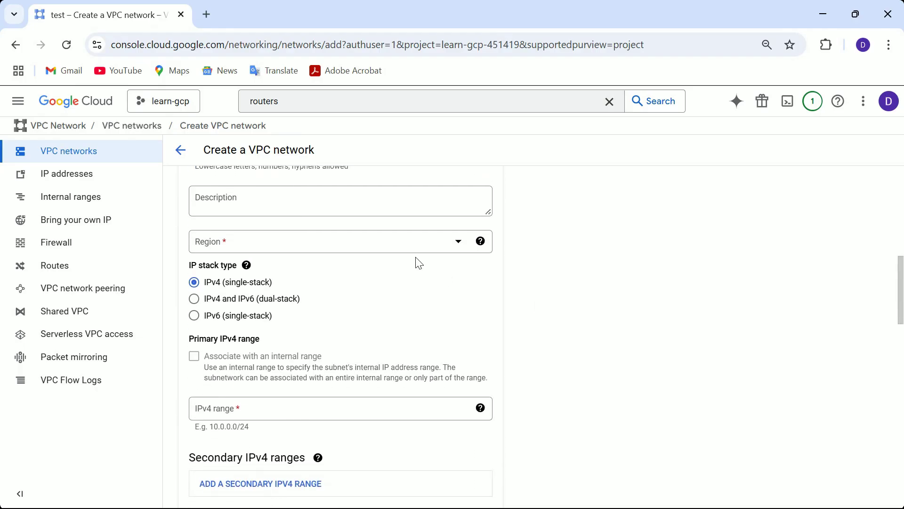
click(414, 240)
key(u)
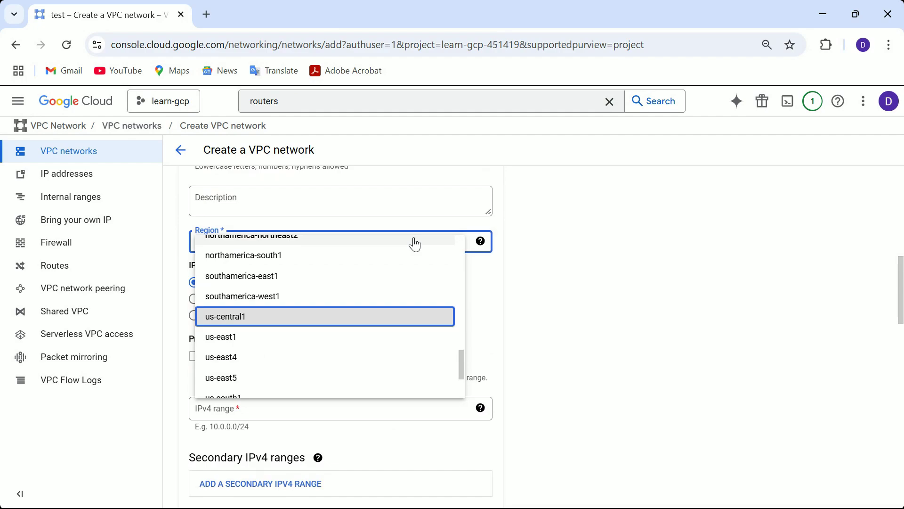
click(290, 320)
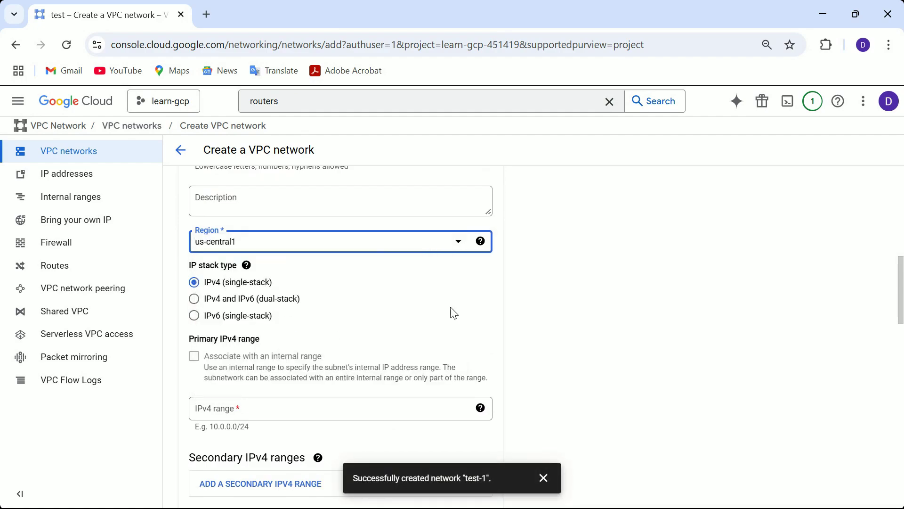
- Set the primary IPv4 range of subnet peering-2 to 10.6.0.0/24
click(424, 412)
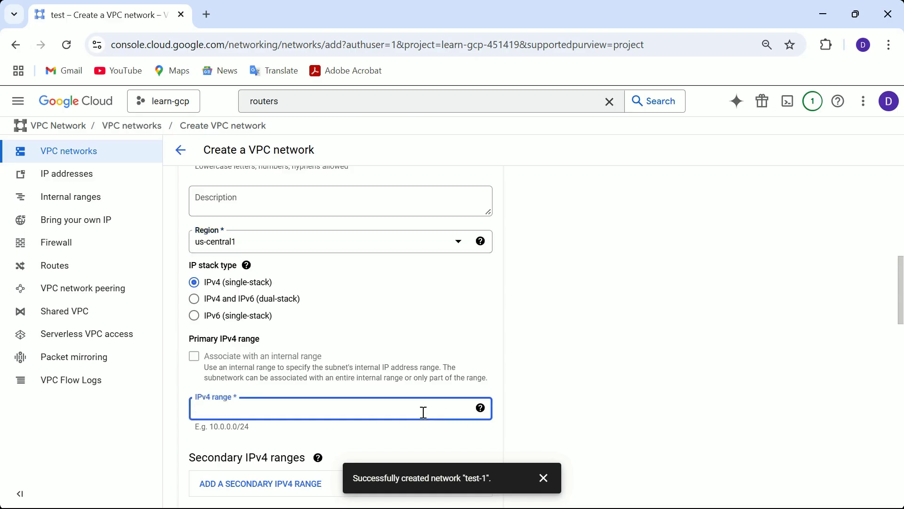
text(10.)
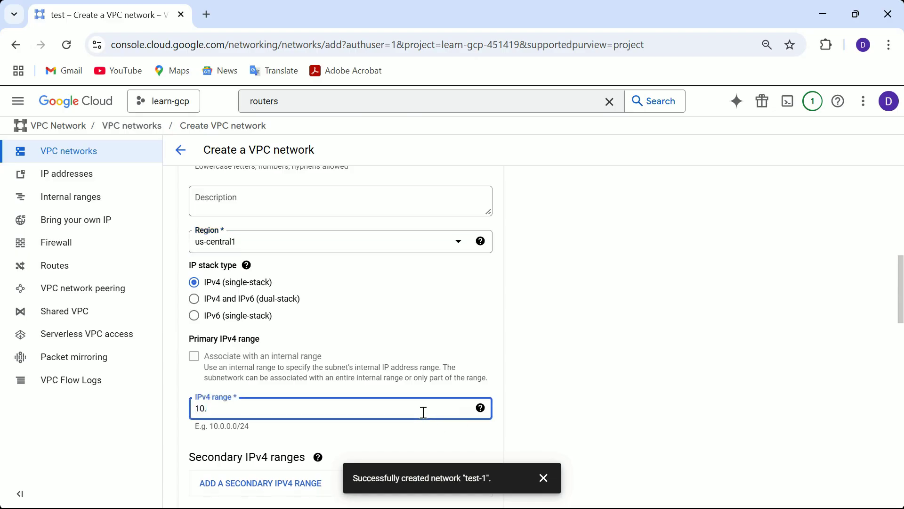
text(6.0.0/24)
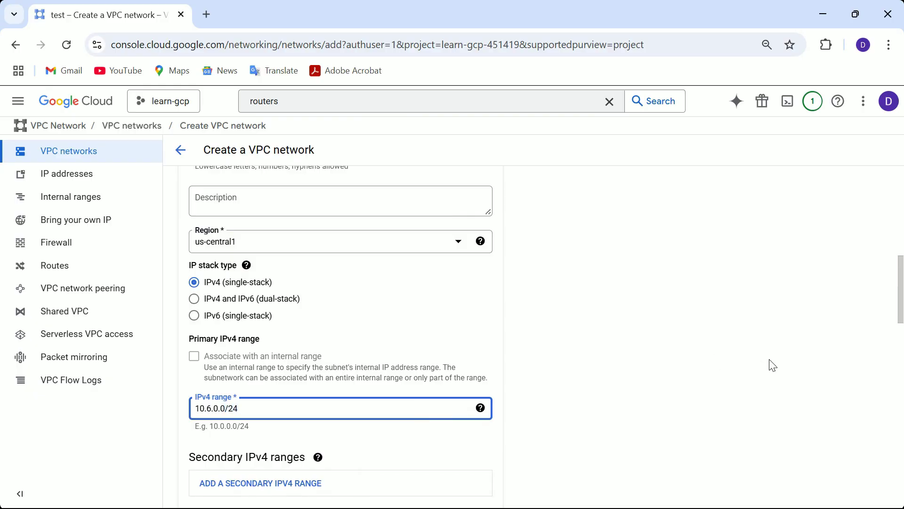
- Select all the optional IPv4 firewall rules for network test-2 and create the network
drag(900, 304, 874, 418)
click(196, 253)
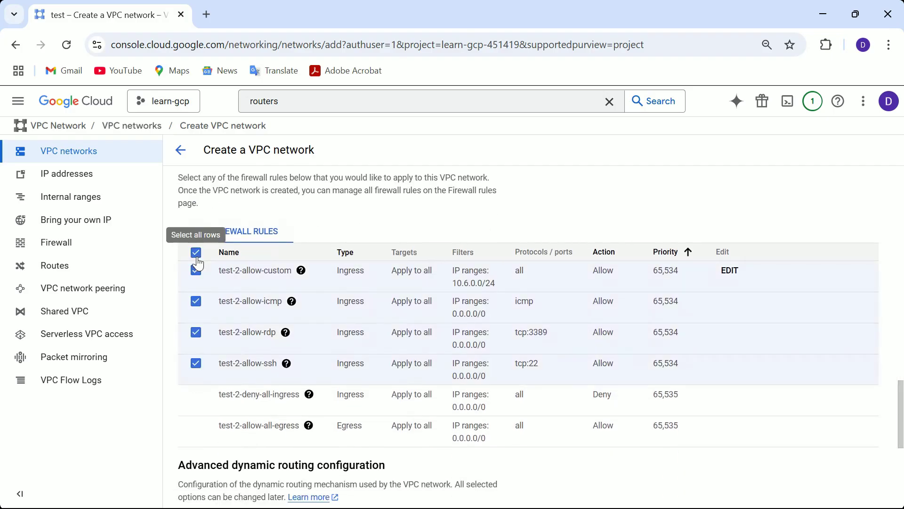
scroll(900, 377, down, 4)
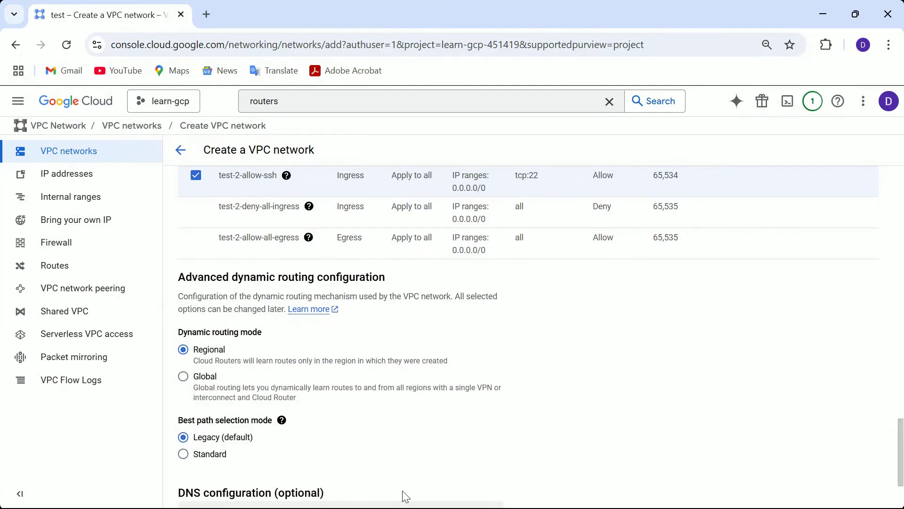
scroll(718, 473, down, 2)
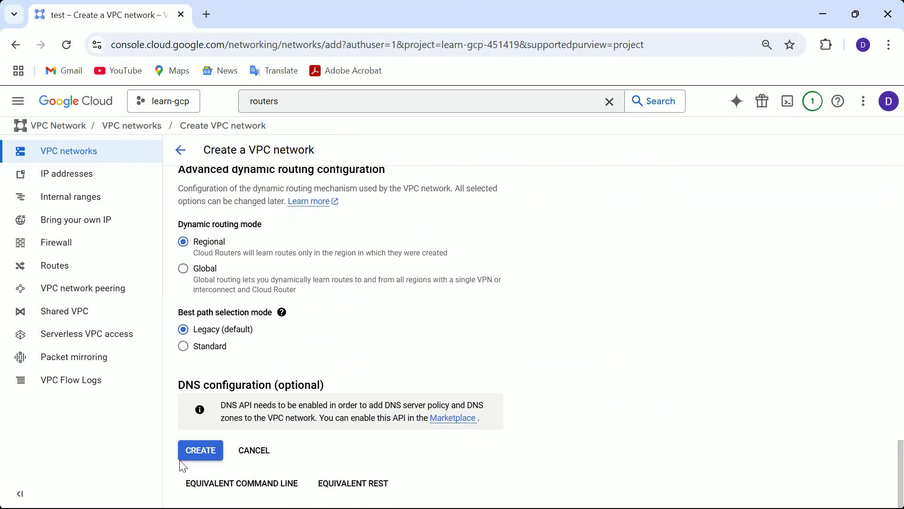
click(207, 451)
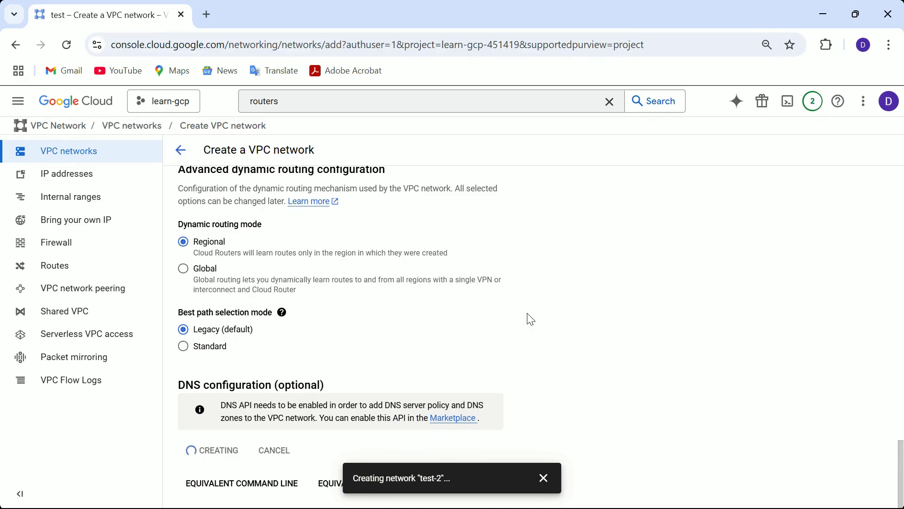
- Open the Compute Engine VM instances page in a new browser tab and return to the VPC networks list
click(18, 101)
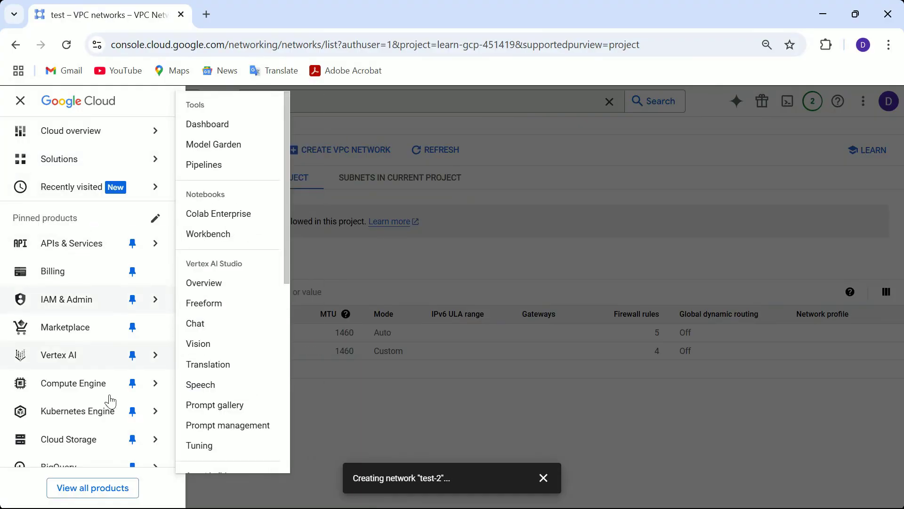
mouse_move(123, 391)
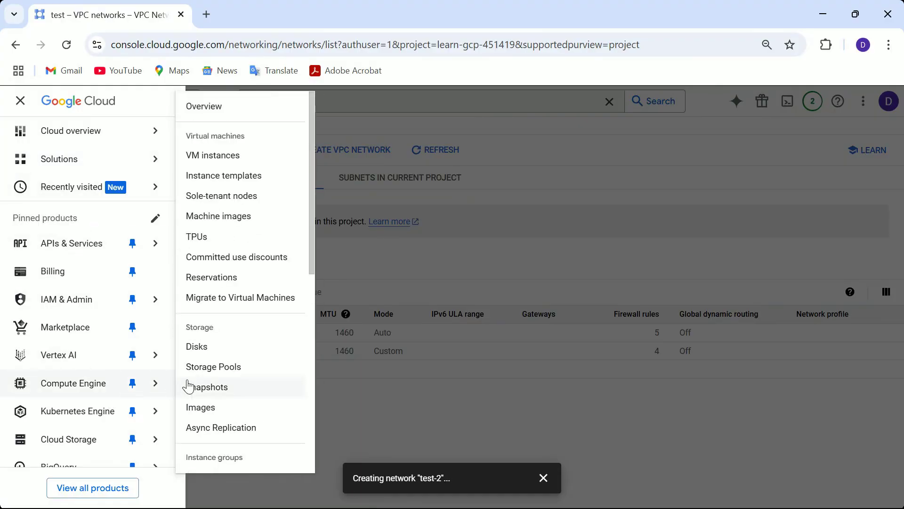
right_click(220, 163)
click(241, 175)
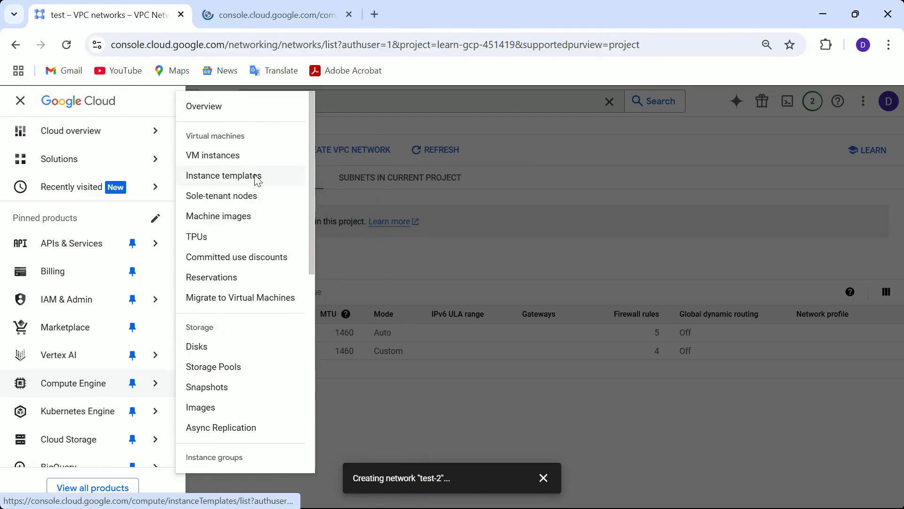
click(277, 20)
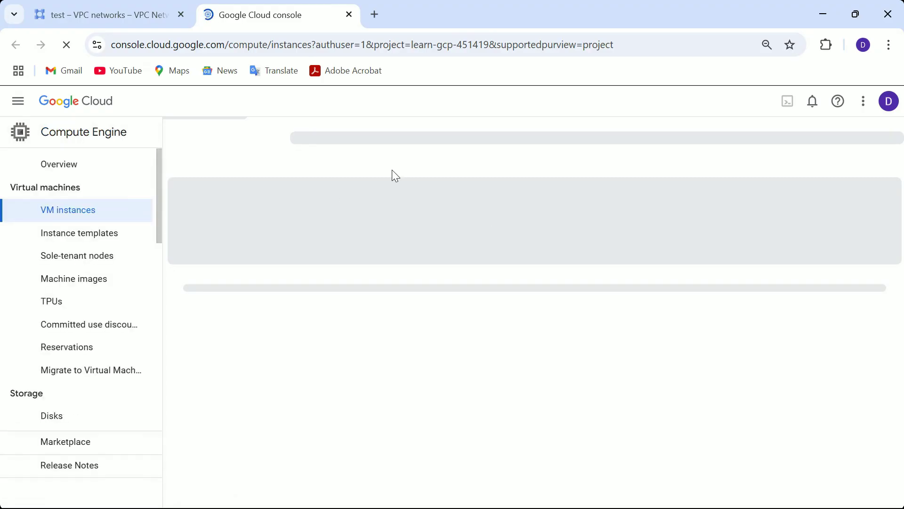
click(111, 14)
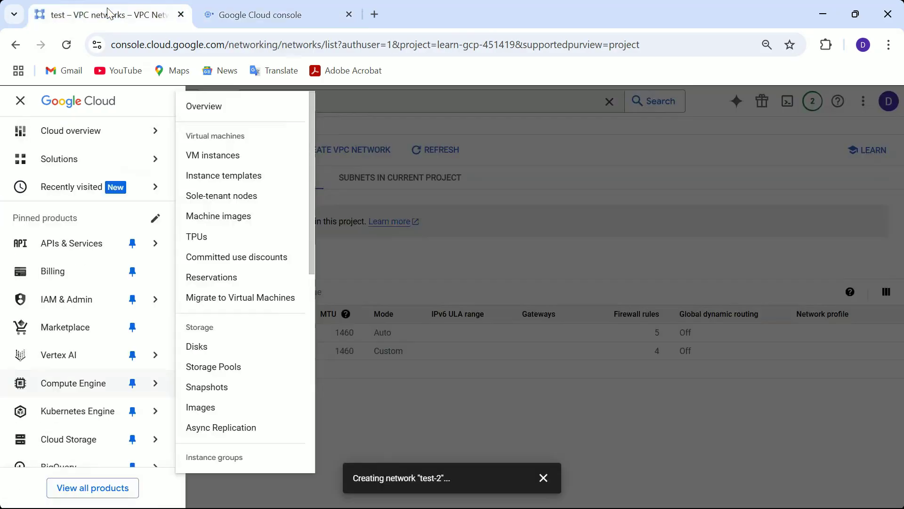
click(530, 381)
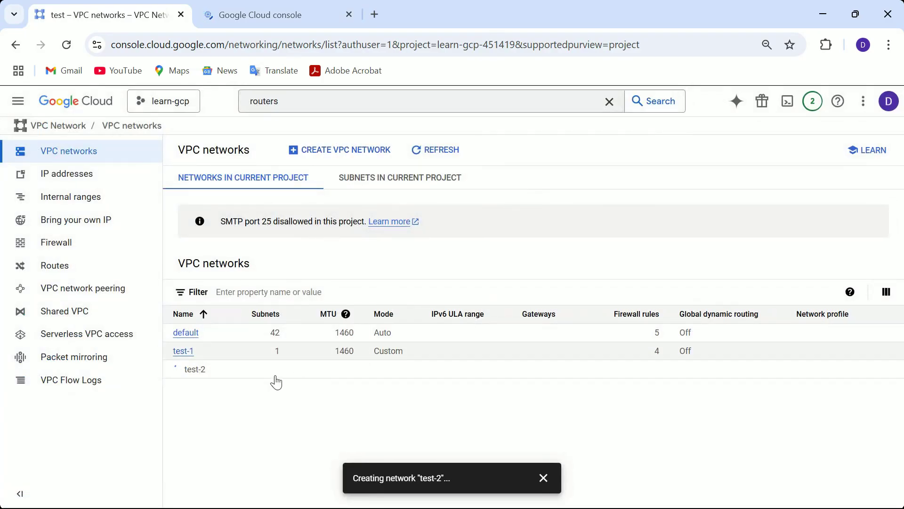
- Start creating a Compute Engine VM instance and name it test-1
click(278, 15)
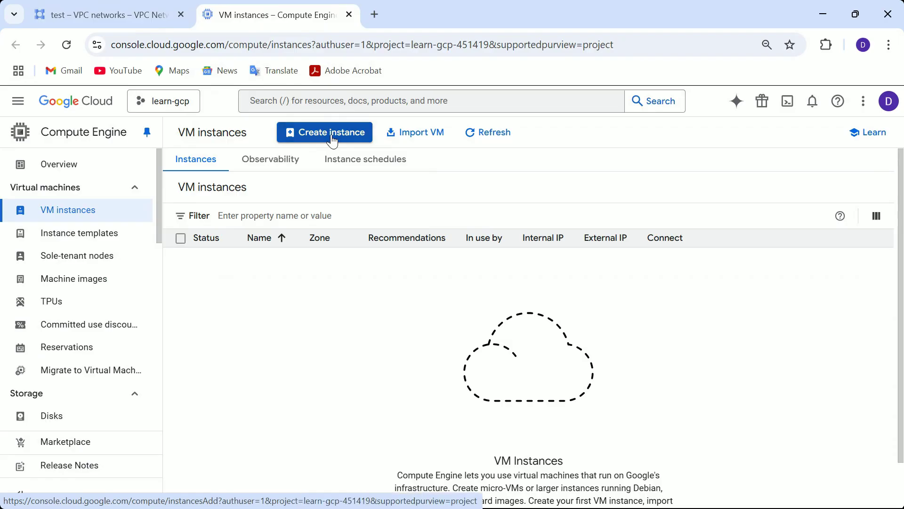
click(333, 140)
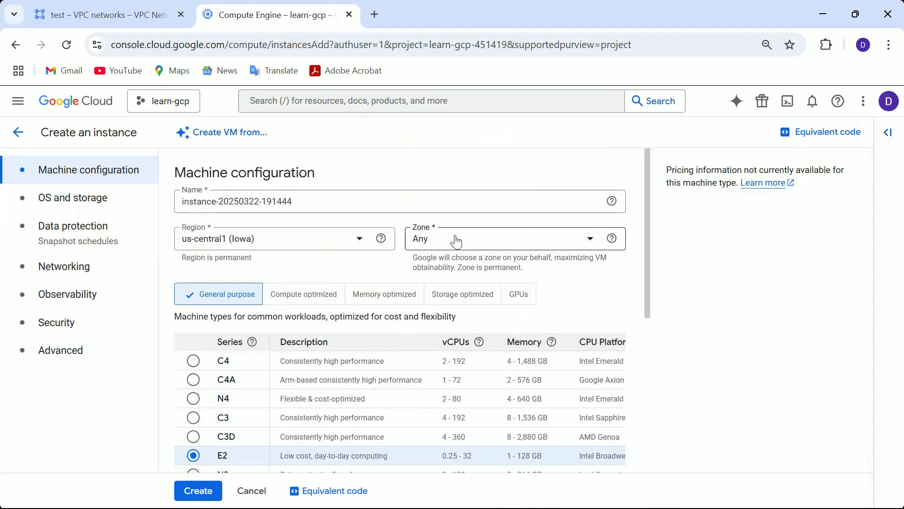
click(345, 207)
key(BackSpace)
key(BackSpace)
key(BackSpace)
key(BackSpace)
key(BackSpace)
key(BackSpace)
key(BackSpace)
key(BackSpace)
key(BackSpace)
key(BackSpace)
key(BackSpace)
key(BackSpace)
key(BackSpace)
key(BackSpace)
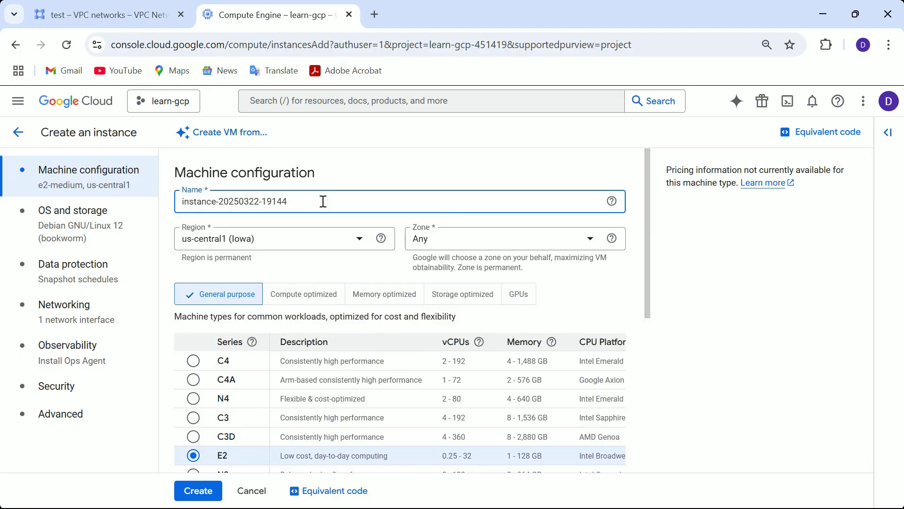
text(t)
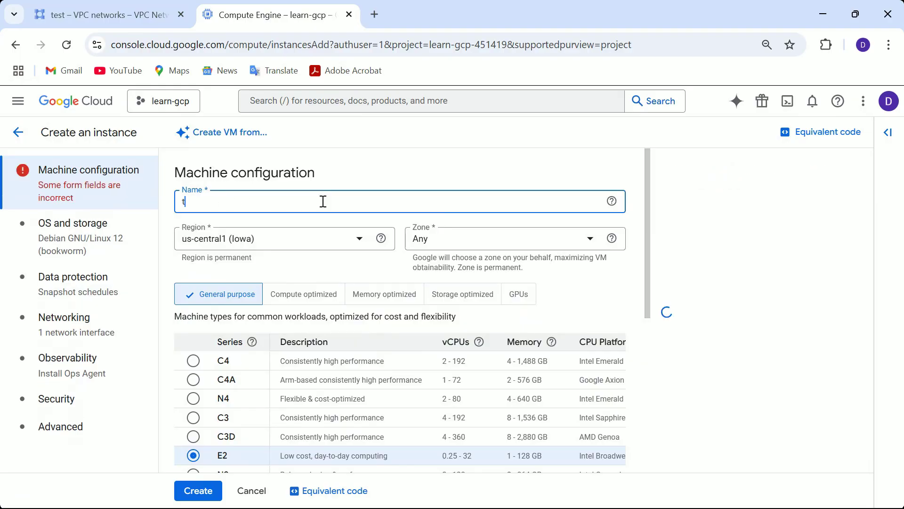
text(est-1)
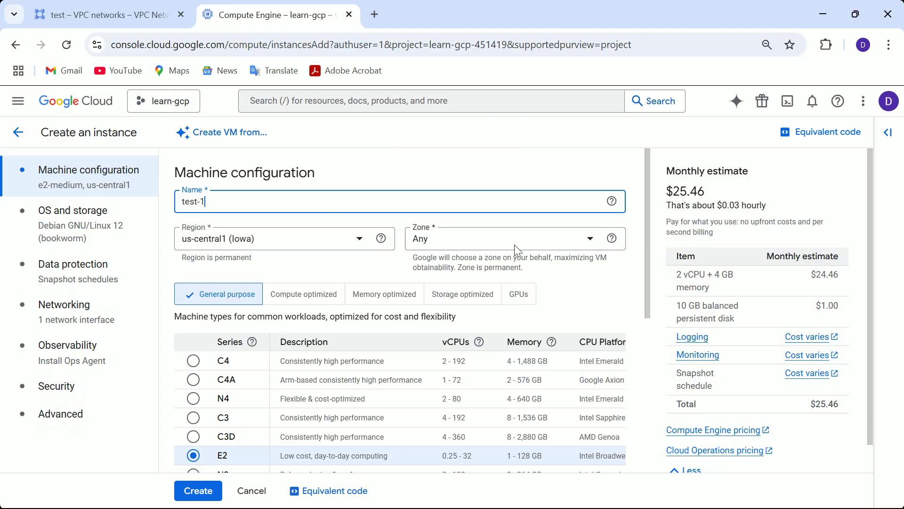
- Set the machine type of instance test-1 to the shared-core e2-micro preset
drag(645, 259, 650, 401)
click(575, 384)
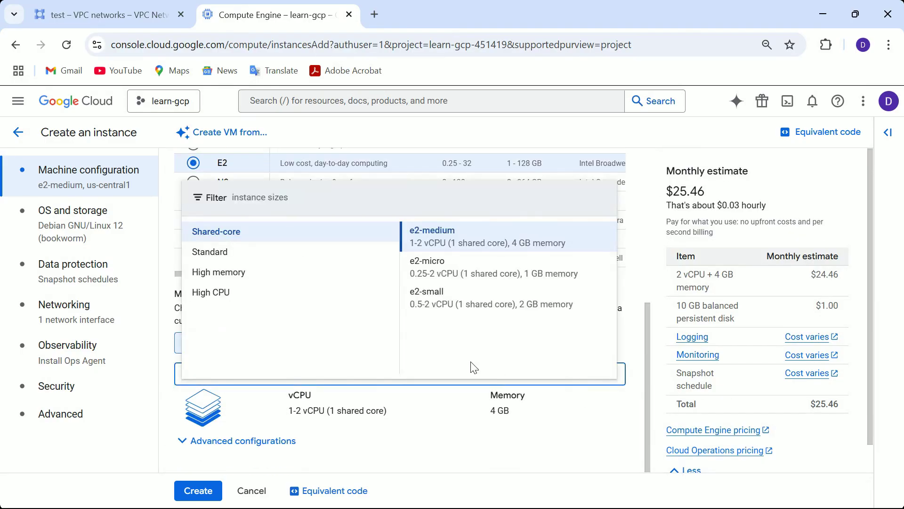
click(453, 267)
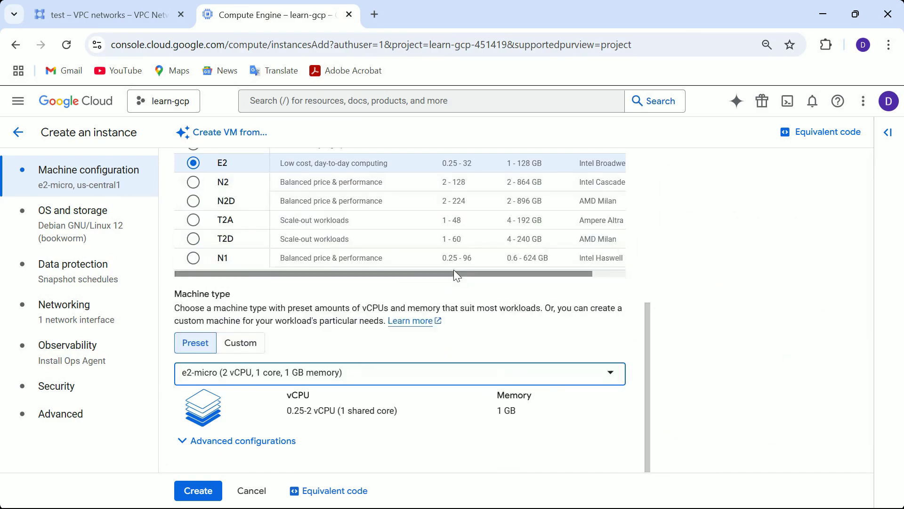
- Attach the instance's network interface to network test-1 with subnetwork peering-1 and create the instance
click(87, 314)
drag(614, 287, 615, 437)
click(364, 415)
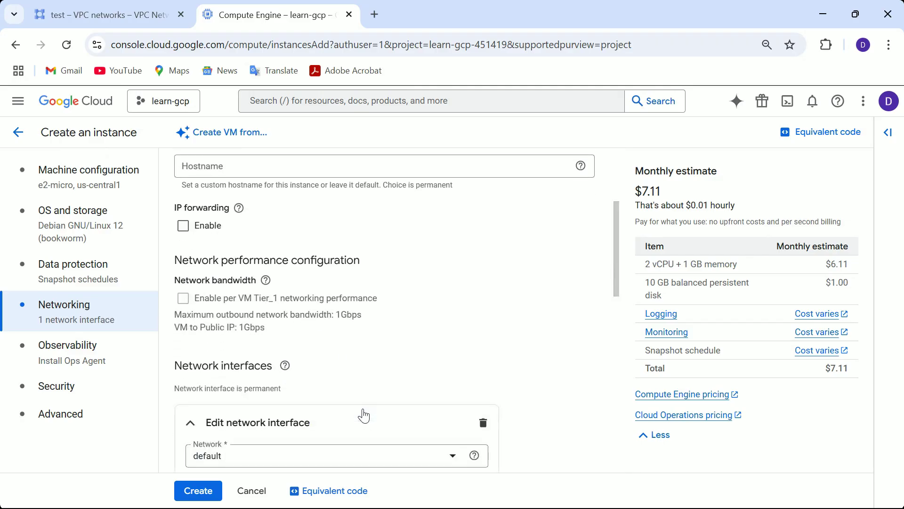
drag(618, 263, 615, 328)
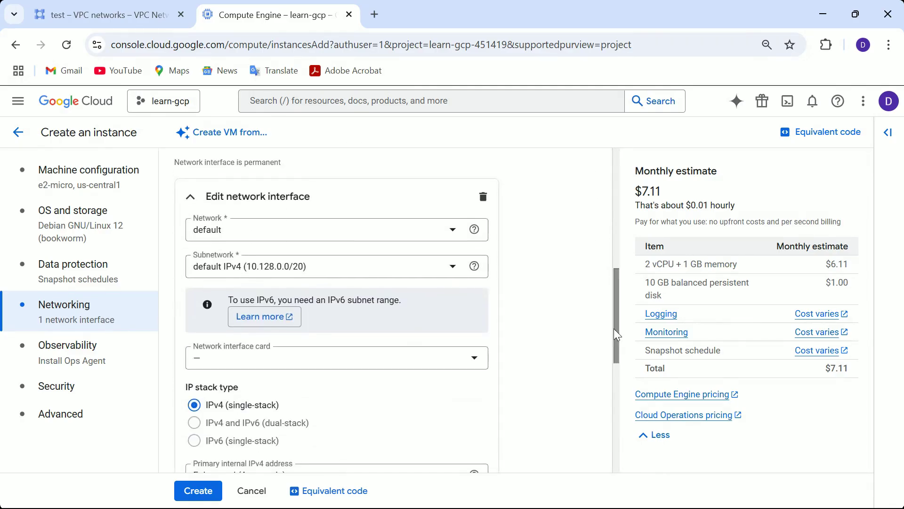
click(352, 235)
click(237, 294)
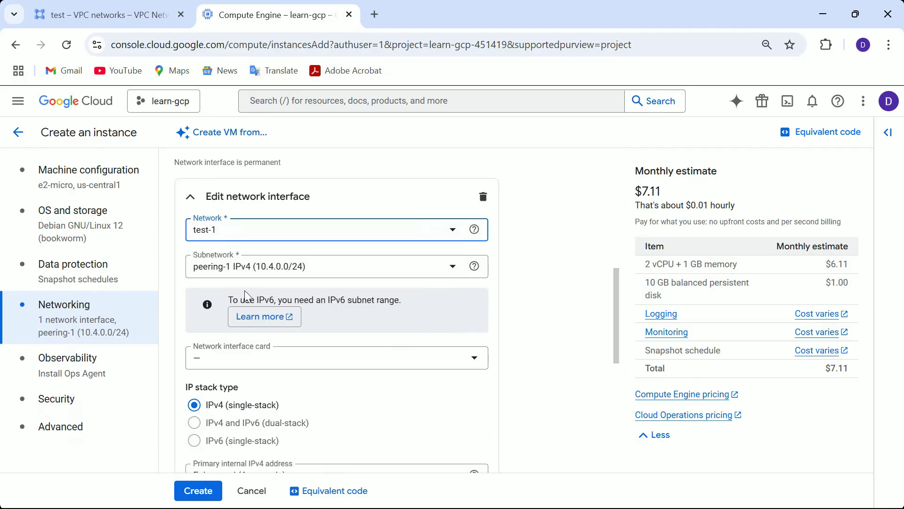
drag(617, 285, 602, 422)
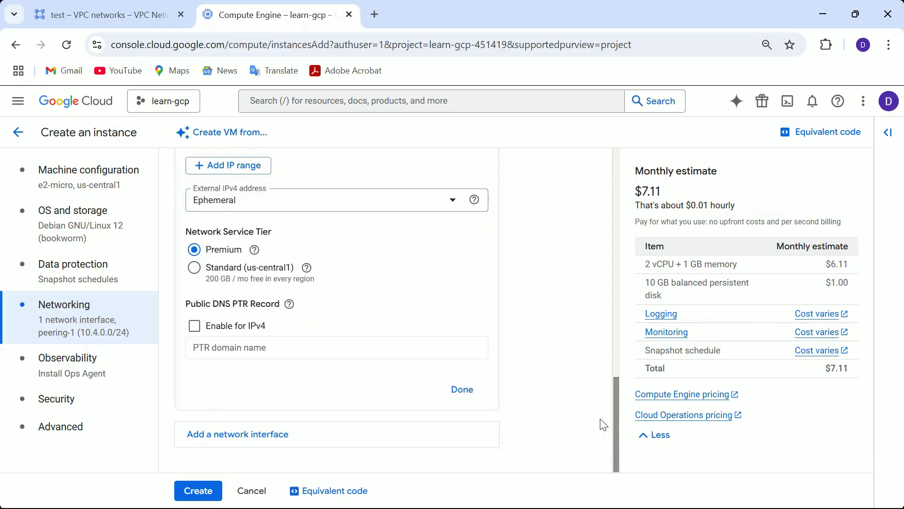
click(194, 490)
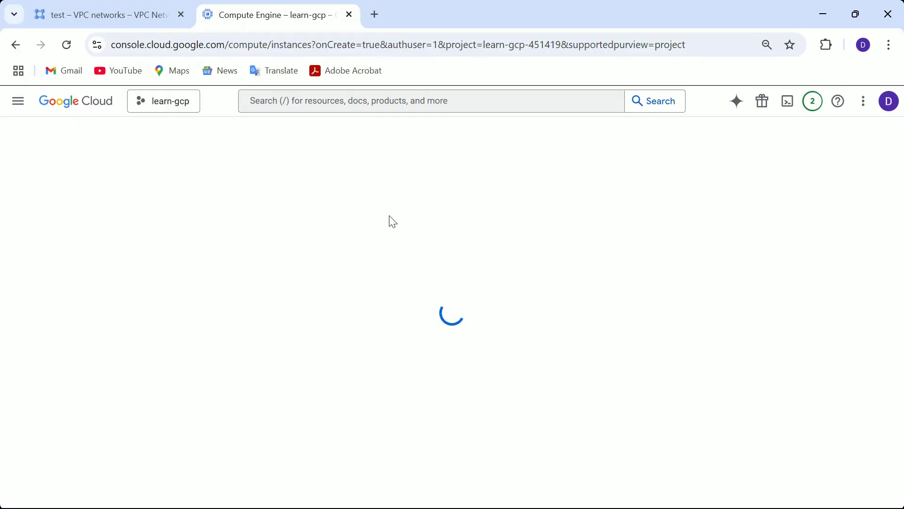
- Start creating a second VM instance and name it test-2
click(330, 135)
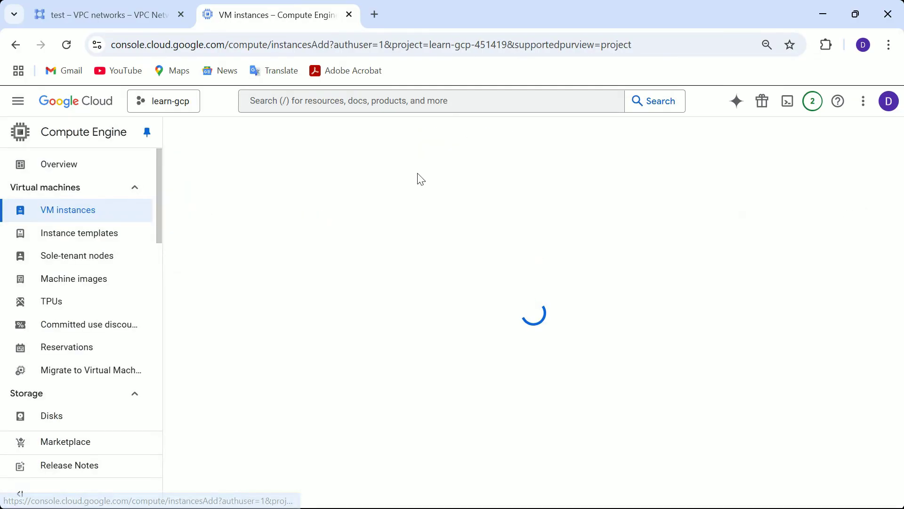
click(311, 200)
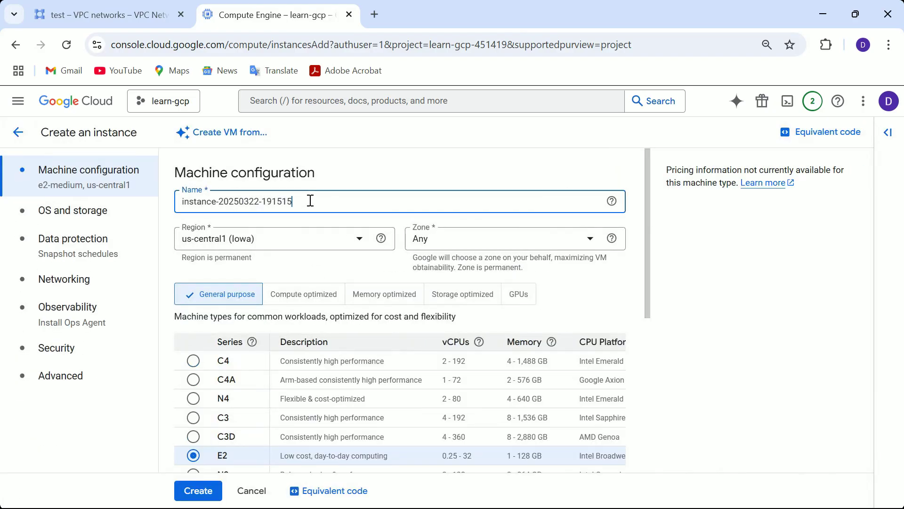
key(BackSpace)
key(BackSpace)
key(BackSpace)
key(BackSpace)
key(BackSpace)
key(BackSpace)
key(BackSpace)
key(BackSpace)
key(BackSpace)
key(BackSpace)
key(BackSpace)
key(BackSpace)
key(BackSpace)
key(BackSpace)
key(BackSpace)
key(BackSpace)
key(BackSpace)
key(BackSpace)
key(BackSpace)
key(BackSpace)
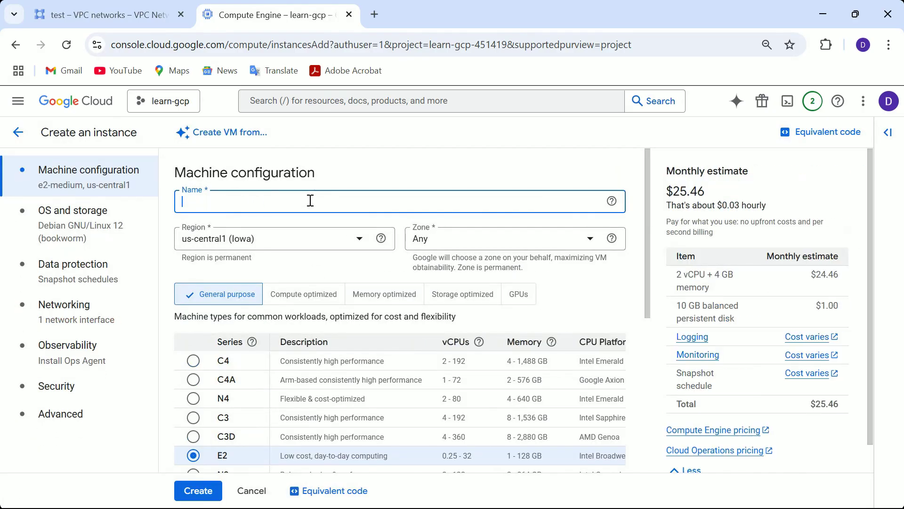
text(test-2)
- Set the machine type of instance test-2 to the shared-core e2-micro preset
drag(646, 222, 658, 409)
click(481, 374)
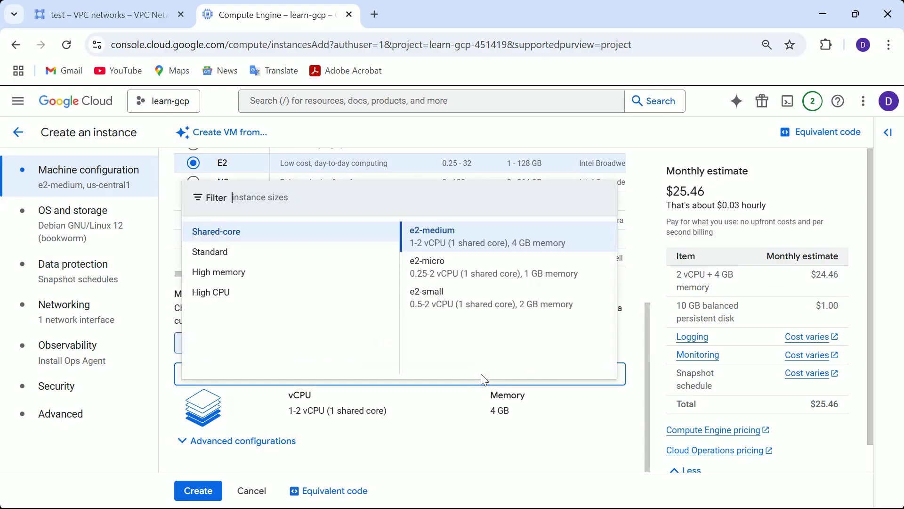
click(453, 272)
- Attach the second instance's network interface to network test-2 with subnetwork peering-2 and create the instance
click(67, 307)
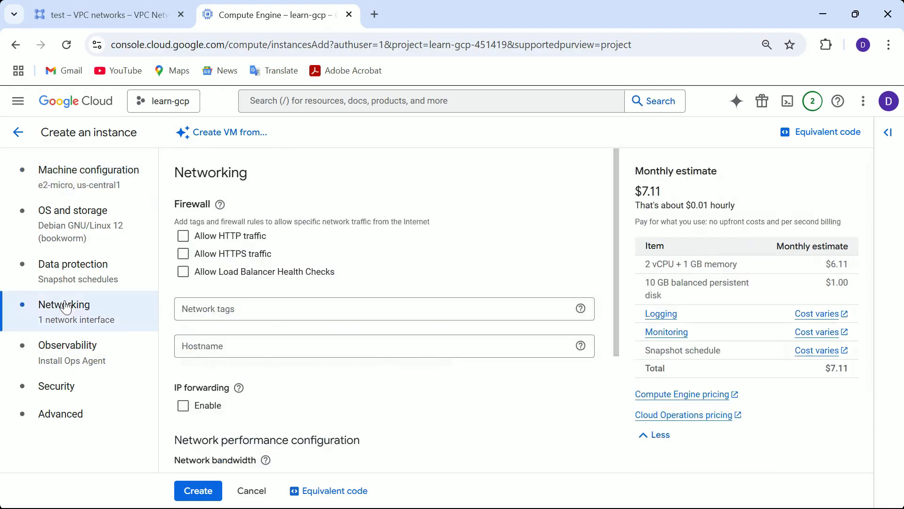
drag(614, 242, 620, 417)
click(352, 418)
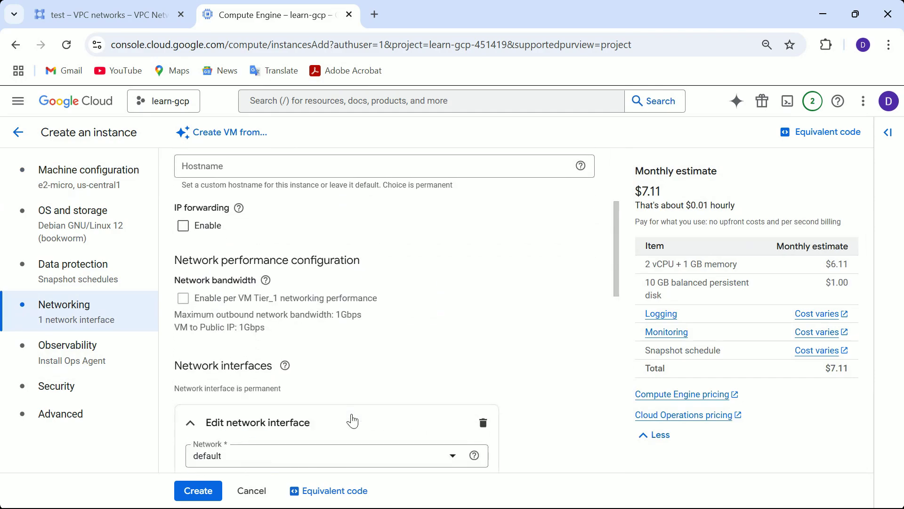
click(443, 457)
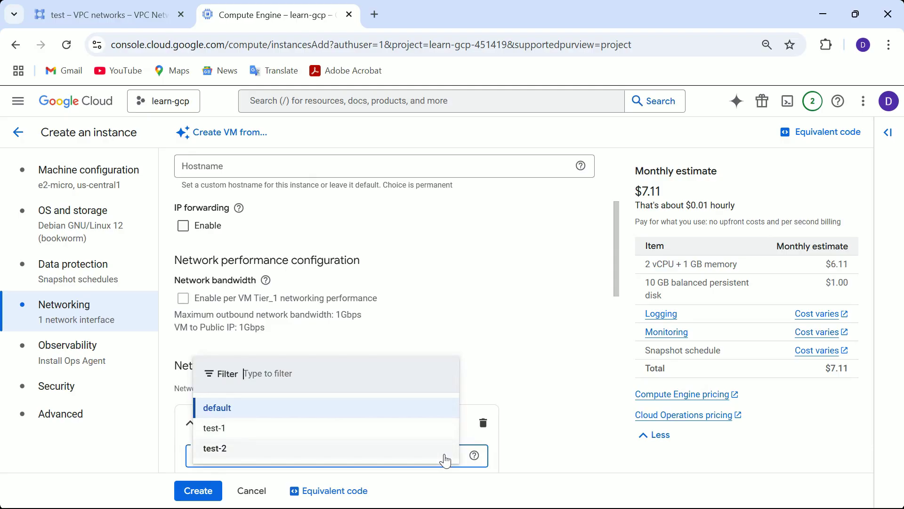
click(297, 450)
drag(615, 233, 617, 421)
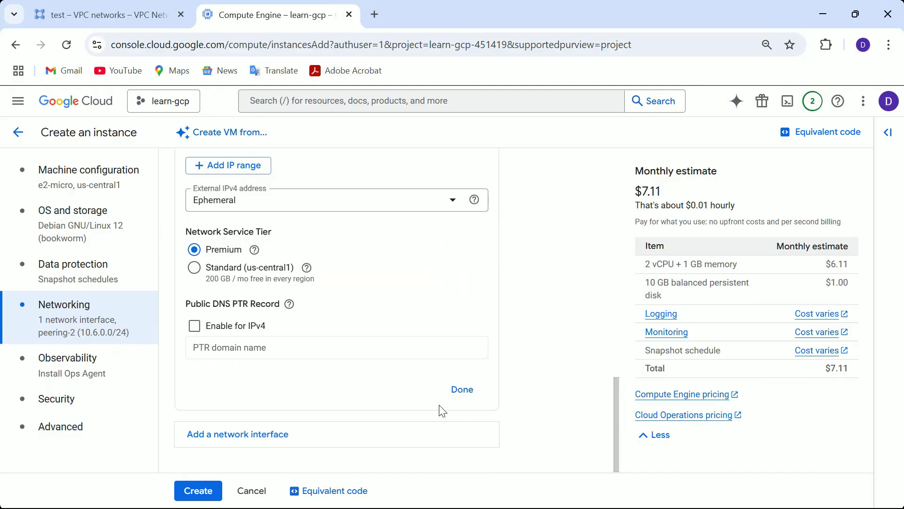
click(195, 490)
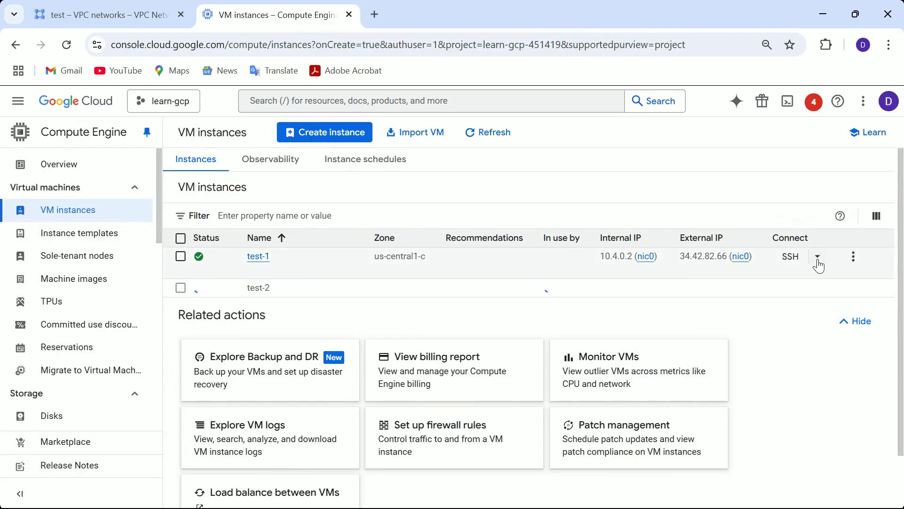
- Open an SSH session to instance test-1 in a browser window, authorize it, and check the console notifications while it connects
click(817, 257)
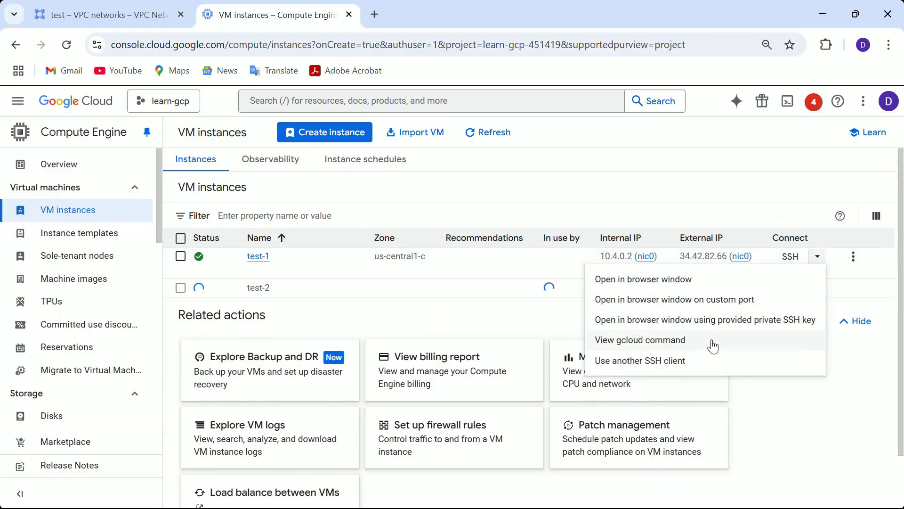
click(678, 281)
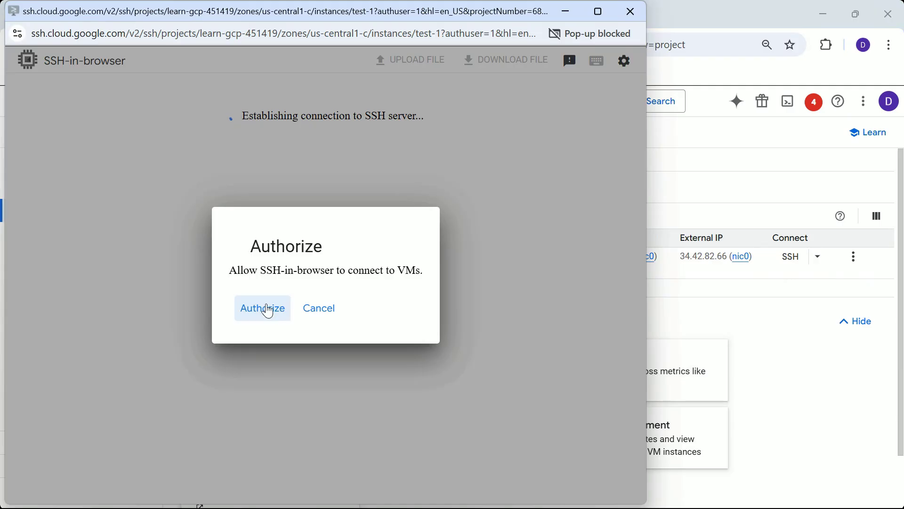
click(267, 309)
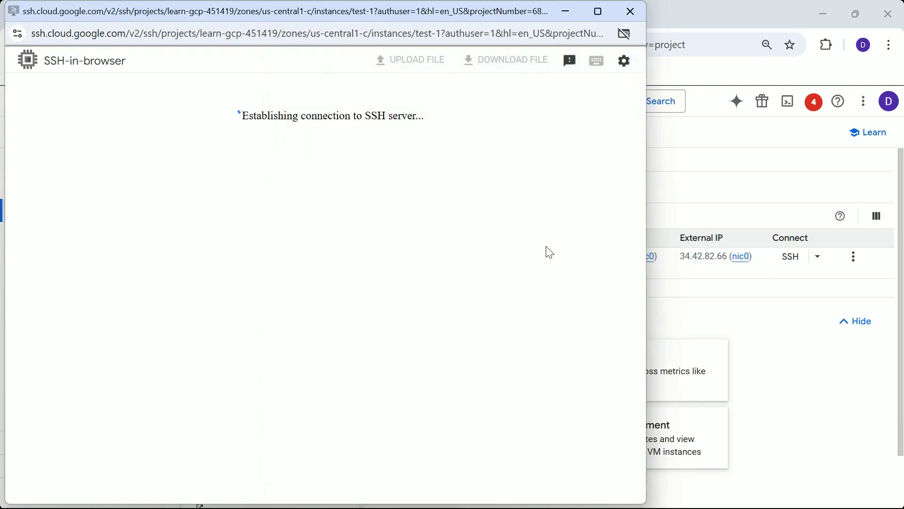
click(814, 109)
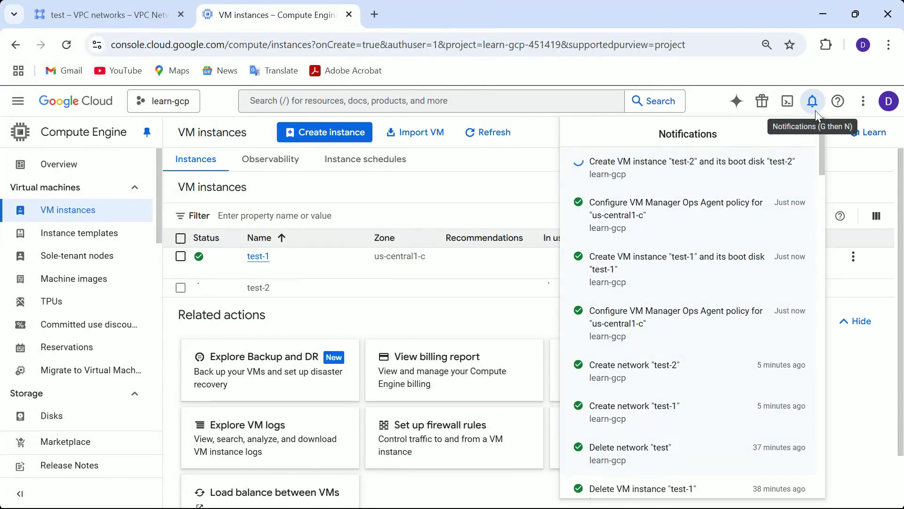
click(814, 109)
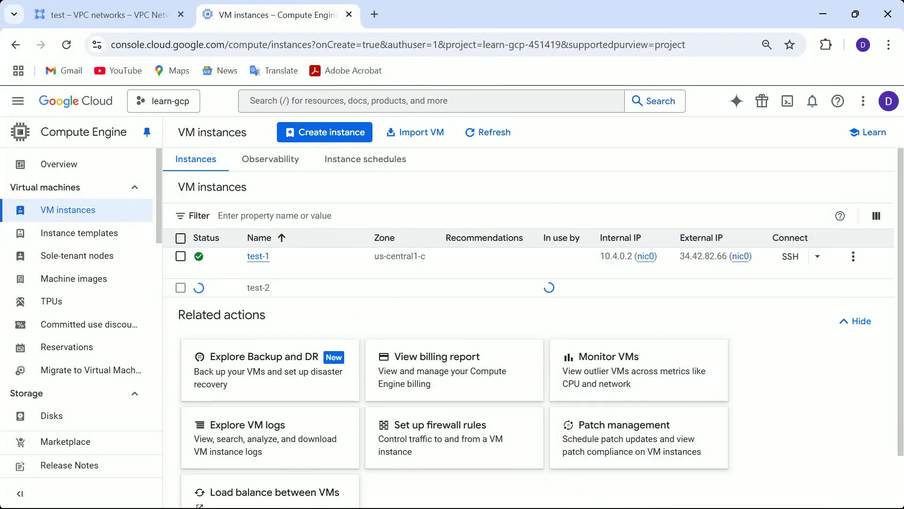
key(alt+Tab)
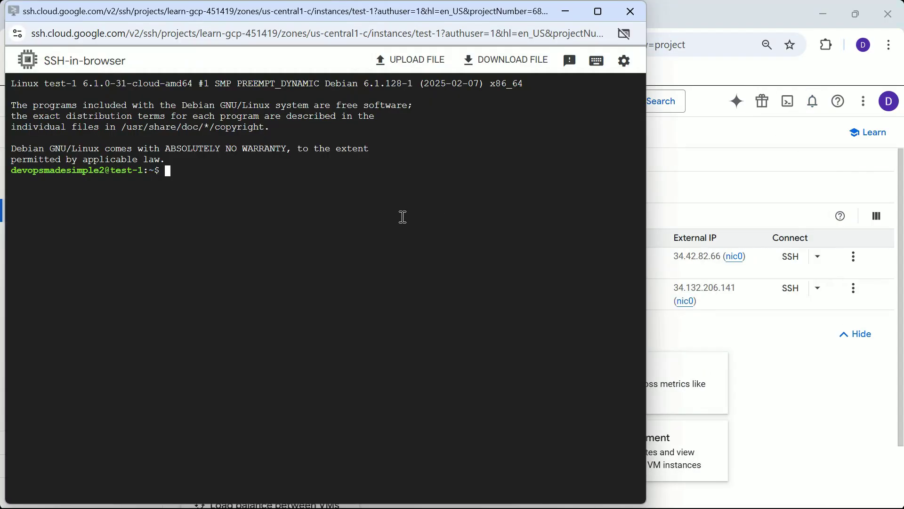
click(589, 15)
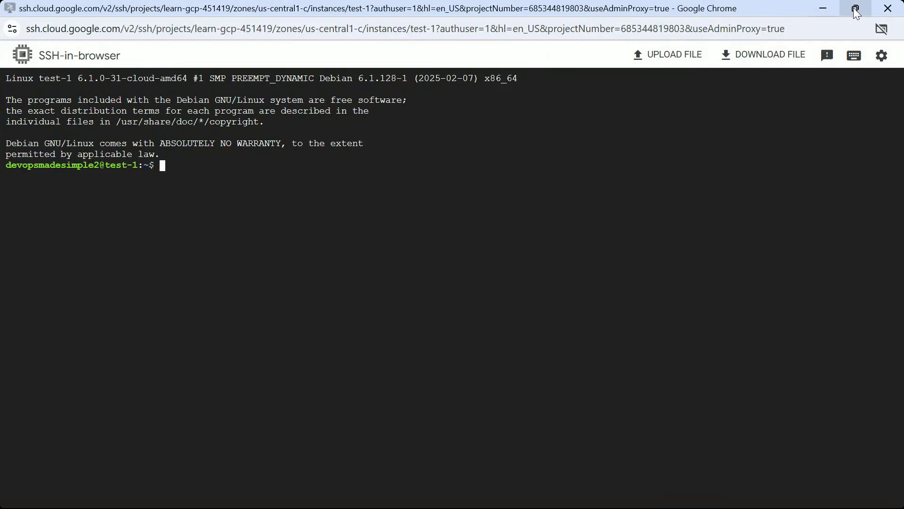
mouse_move(854, 9)
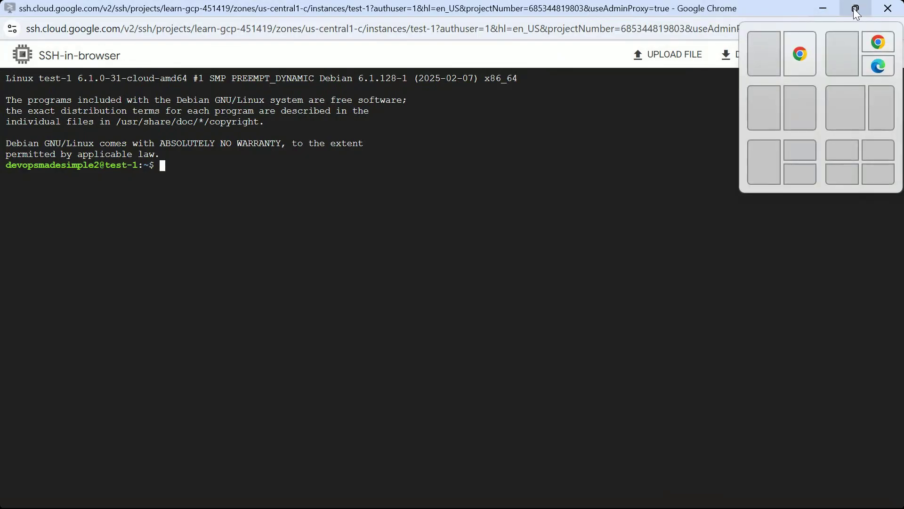
click(855, 12)
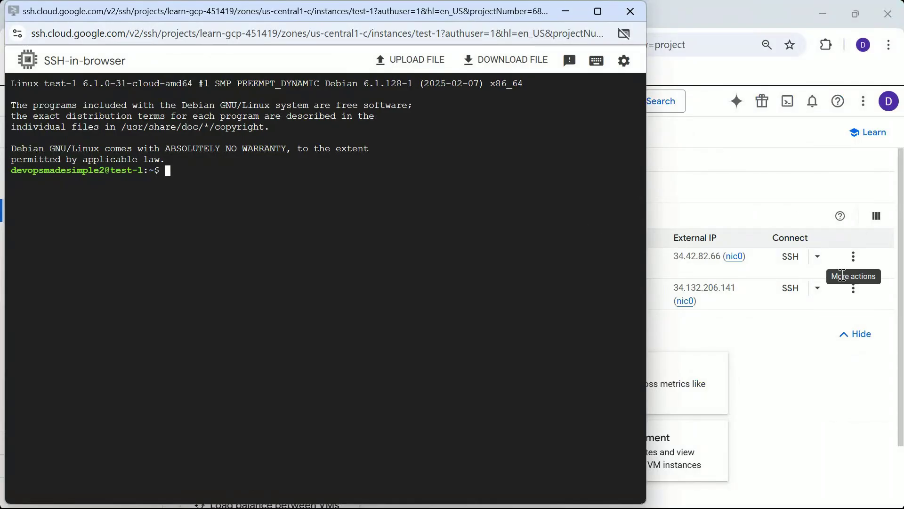
- Open an SSH session to instance test-2 in a browser window and authorize the connection
click(819, 291)
click(818, 289)
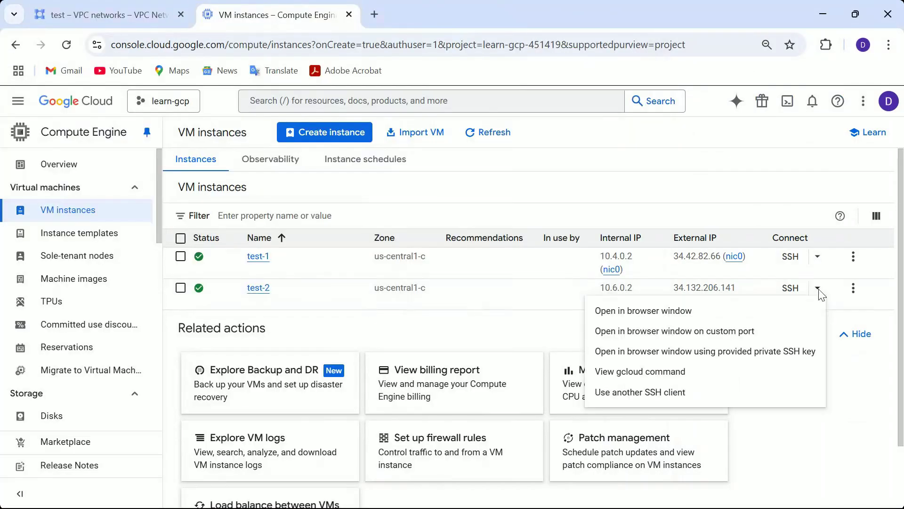
click(672, 315)
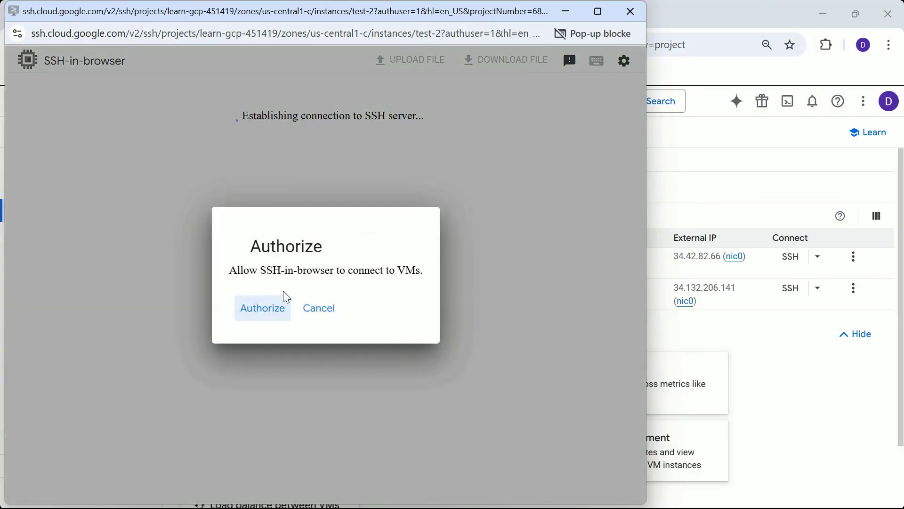
click(263, 308)
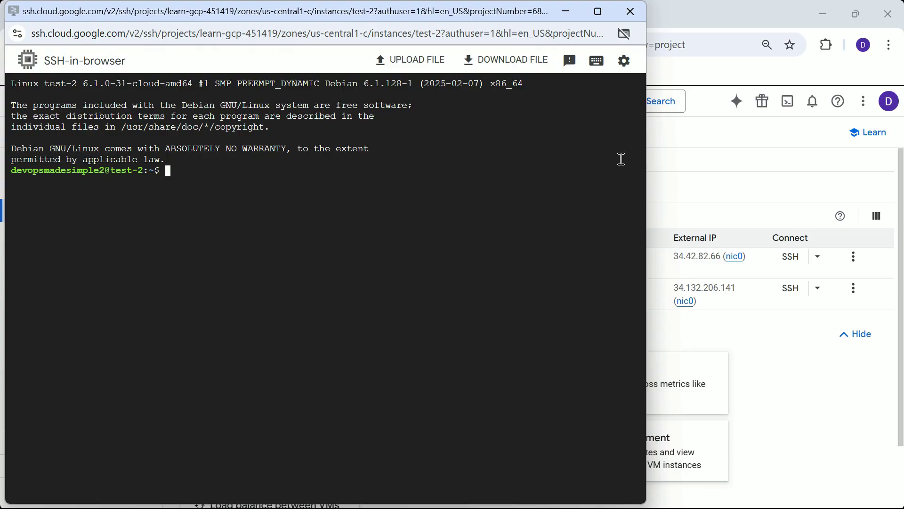
- Minimize the test-2 SSH window and copy the internal IP address of instance test-1 from the VM list
click(564, 19)
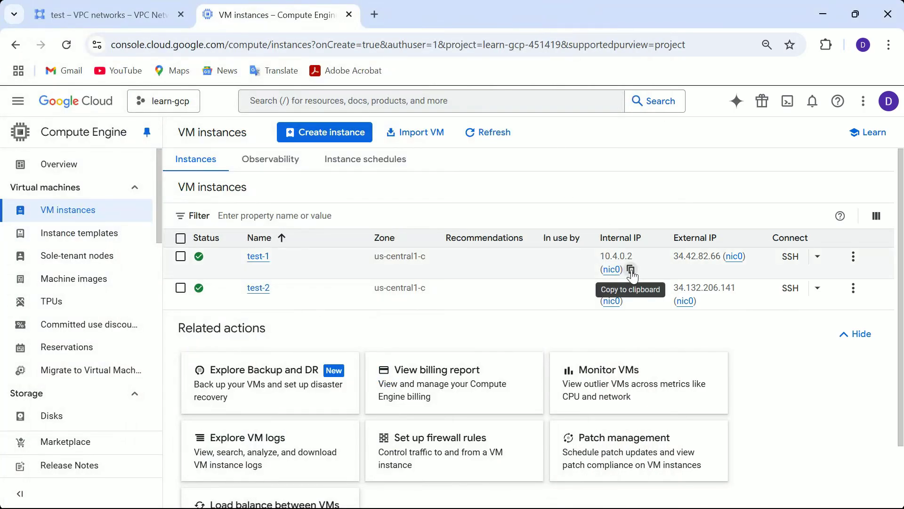
click(631, 271)
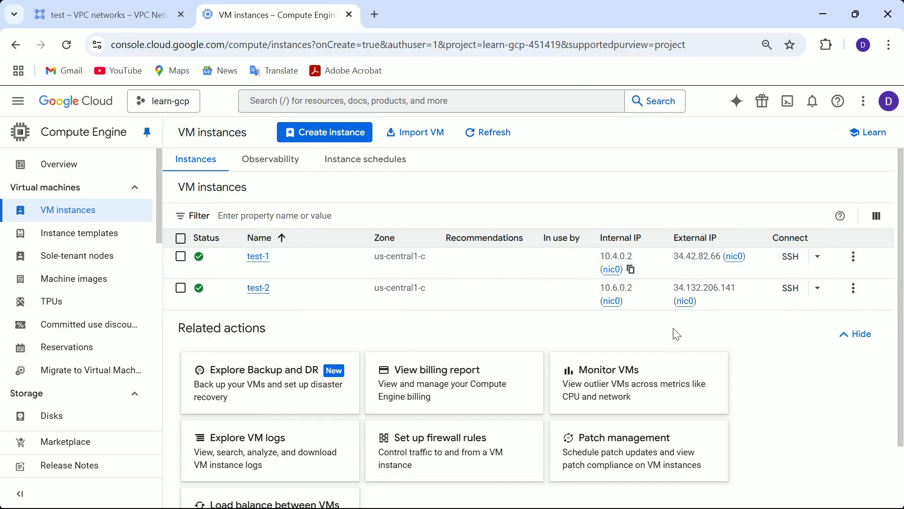
- Start pinging instance test-1's internal IP 10.4.0.2 from the test-2 SSH session and minimize that window
key(alt+Tab)
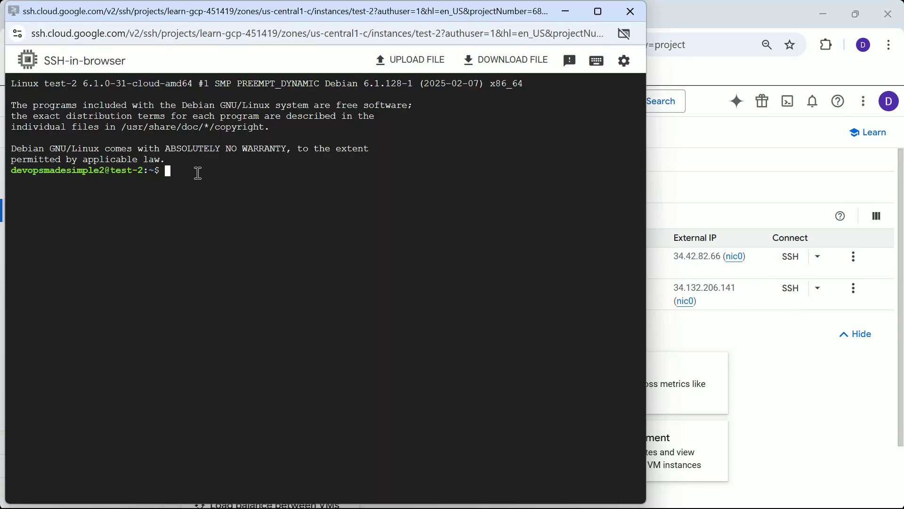
text(ping)
key(ctrl+v)
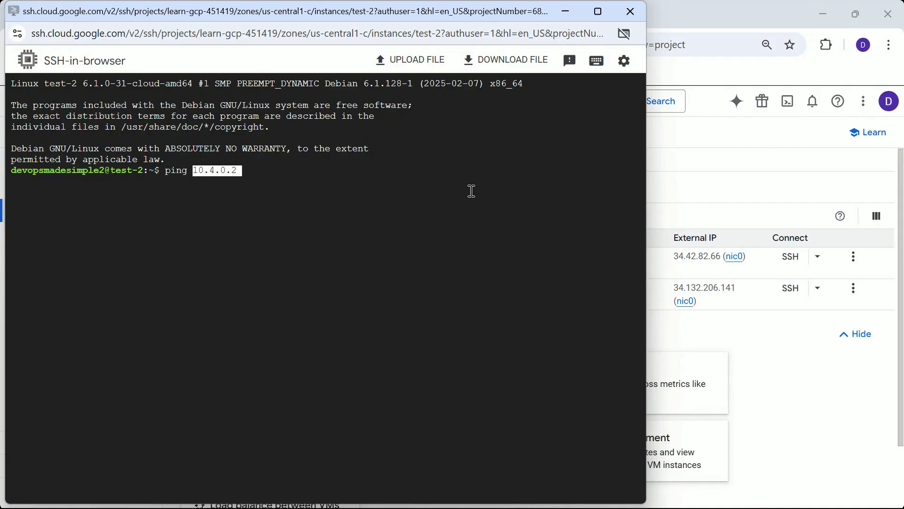
key(Return)
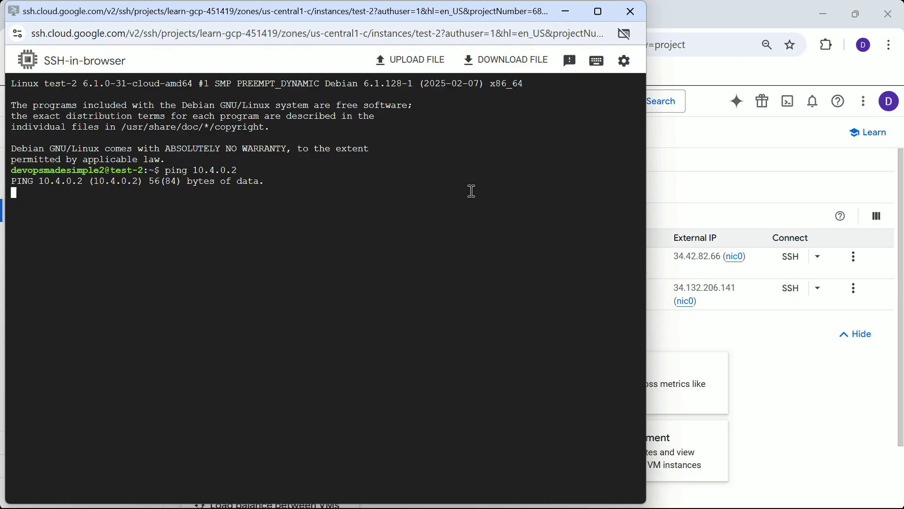
click(569, 11)
- Start a new VPC network peering connection in the VPC network console and name it test-peering
click(119, 16)
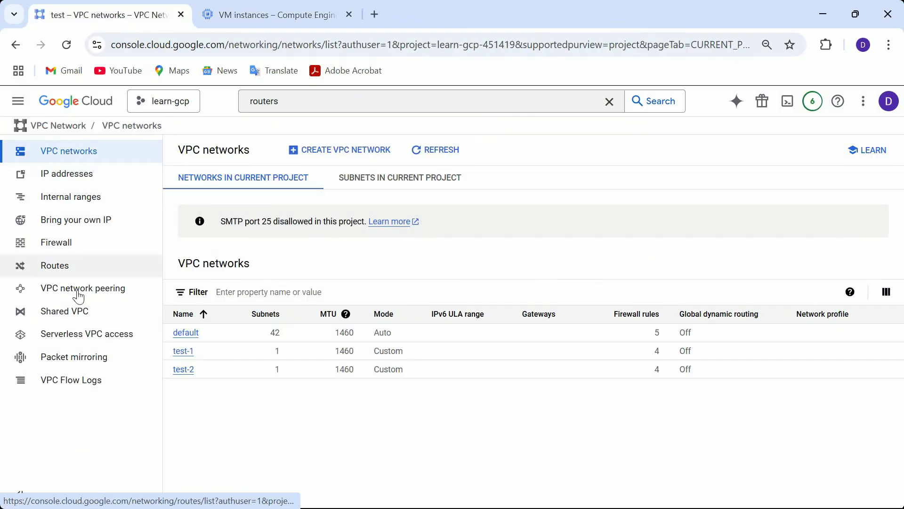
click(90, 297)
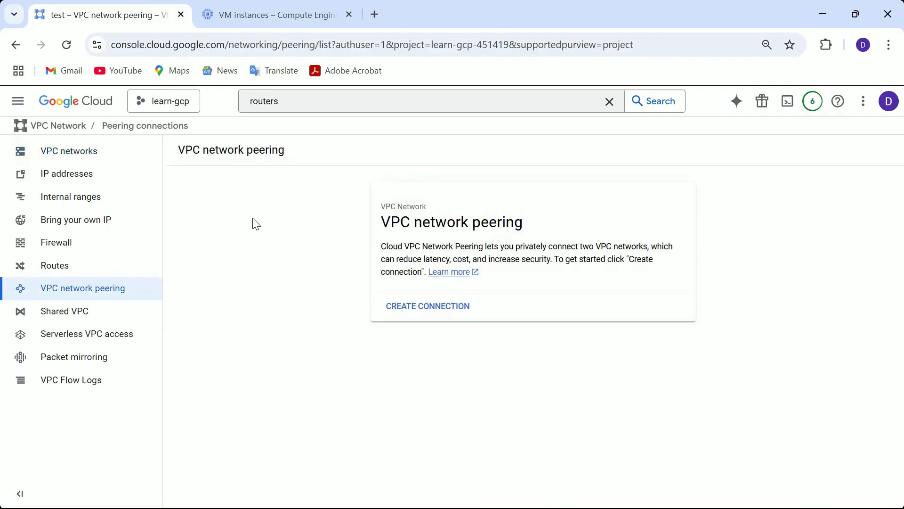
click(427, 311)
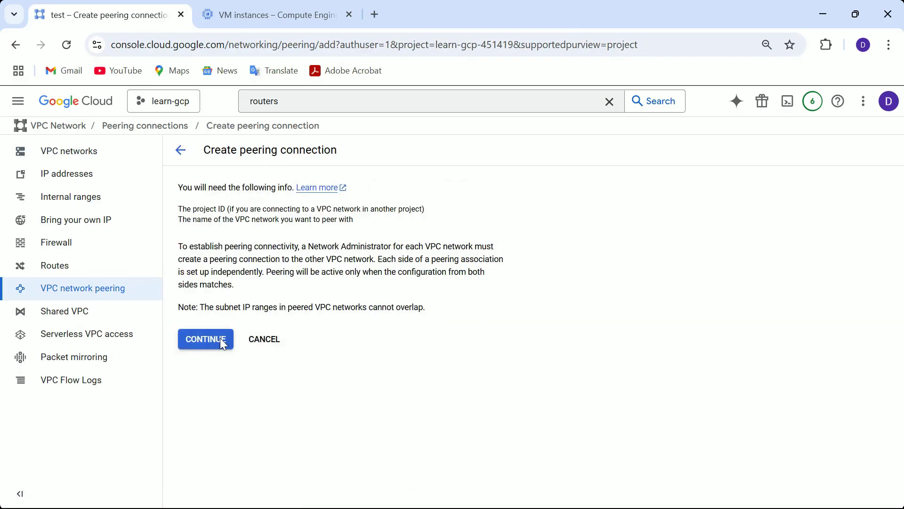
click(208, 344)
click(250, 254)
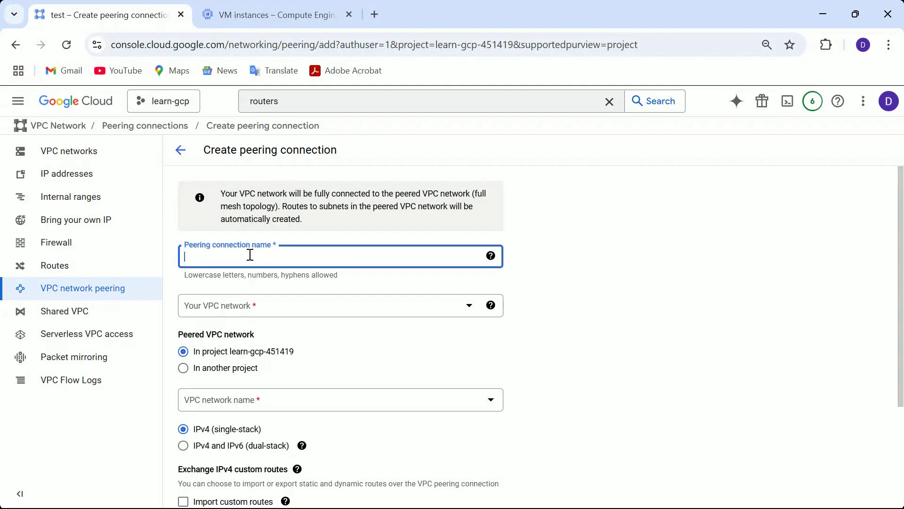
text(tes)
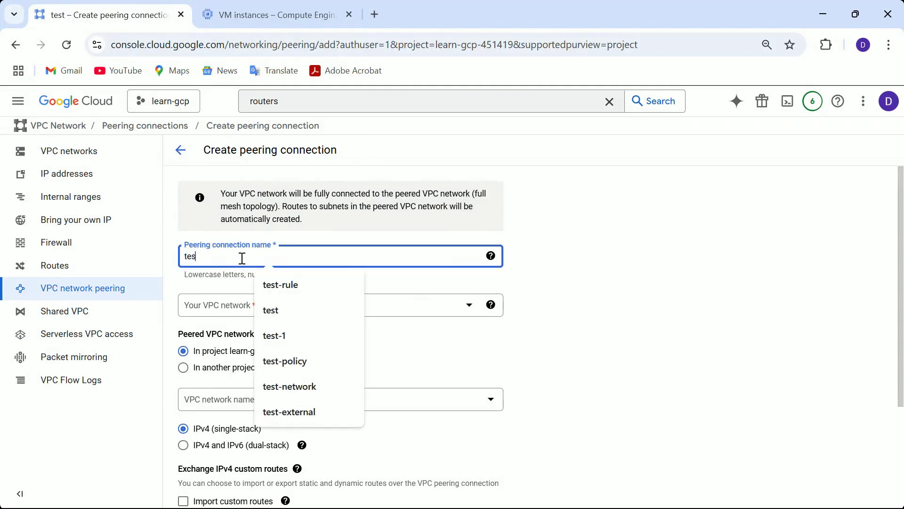
text(t-peering)
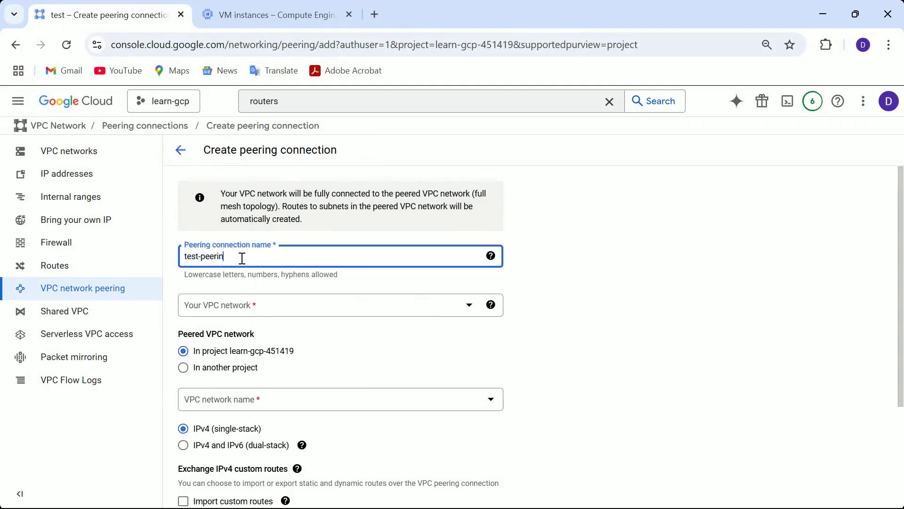
- Set test-1 as the local VPC network and test-2 as the peered network in the same project, and create the connection
click(344, 310)
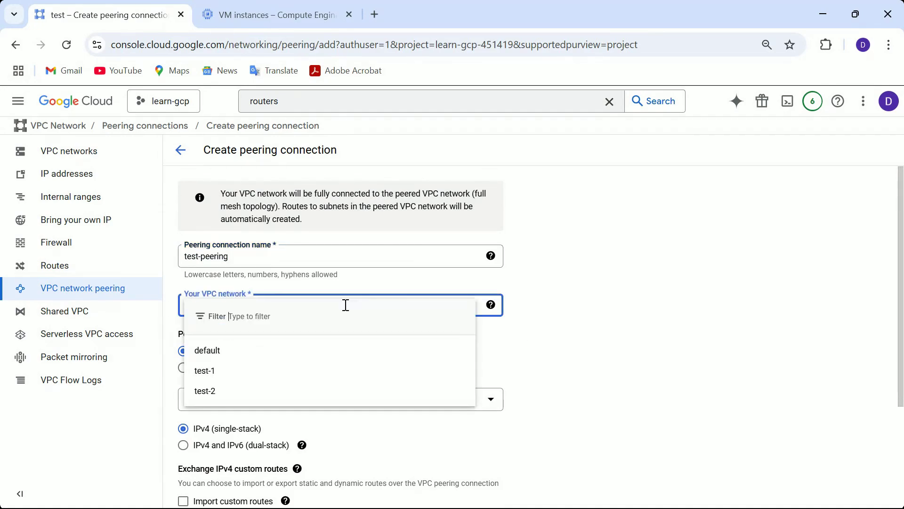
click(224, 377)
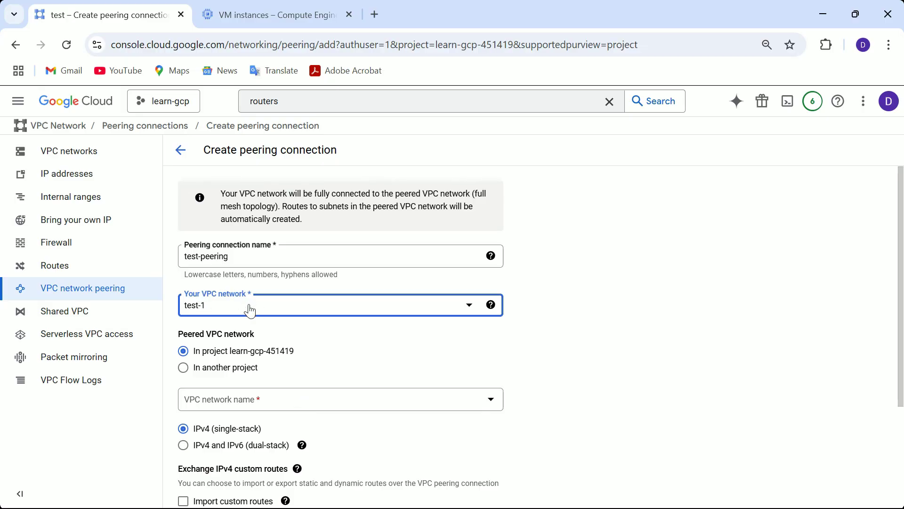
click(258, 405)
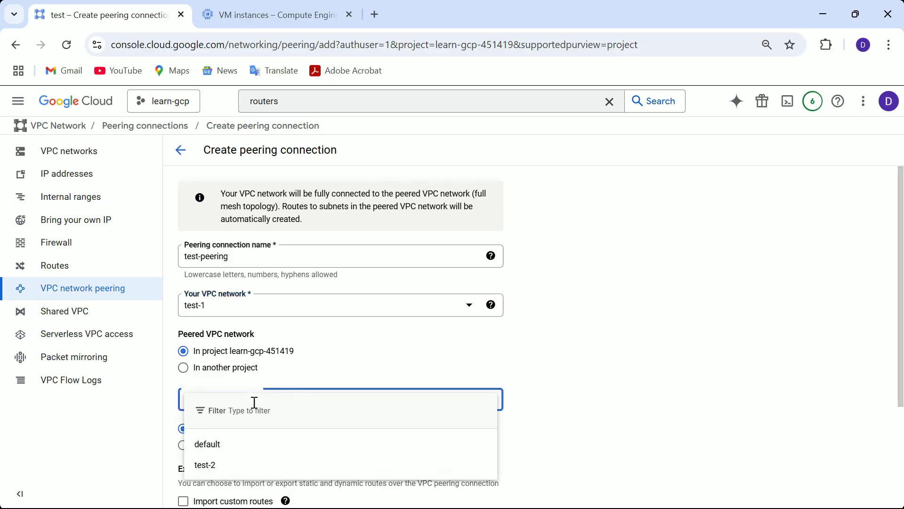
click(205, 466)
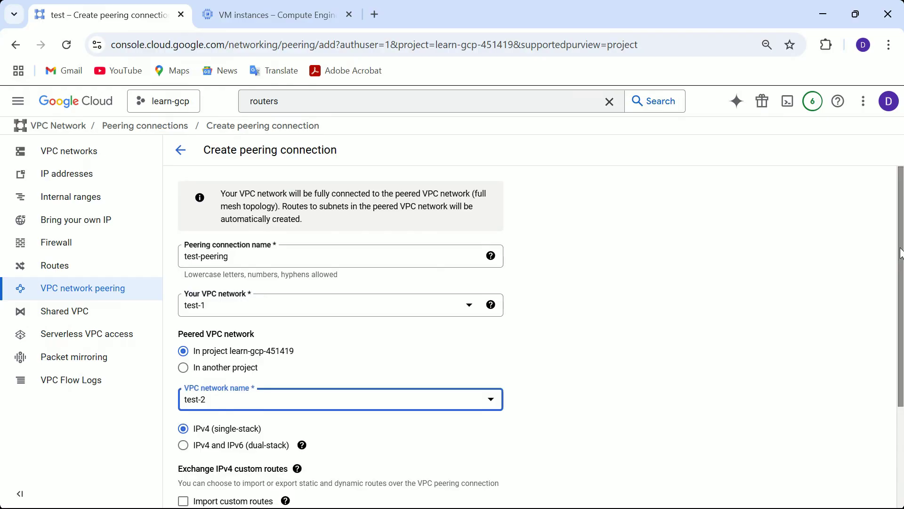
drag(901, 253, 901, 384)
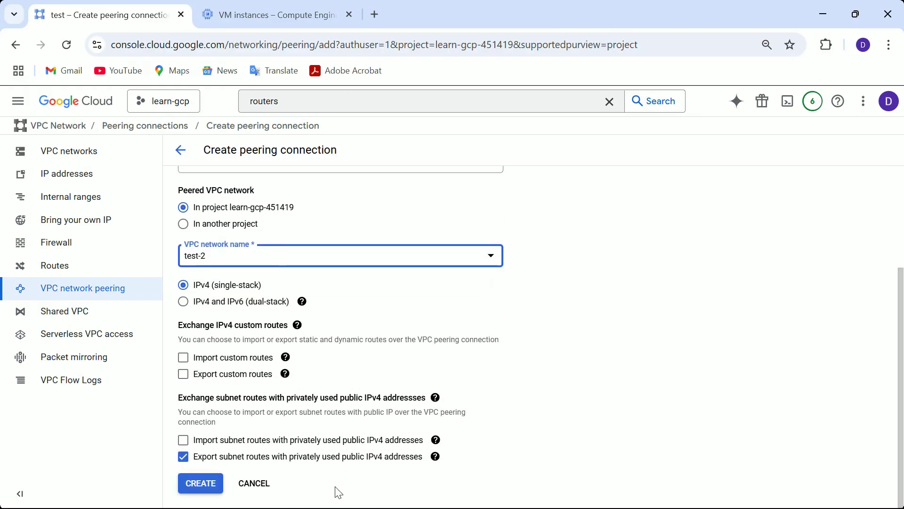
click(201, 484)
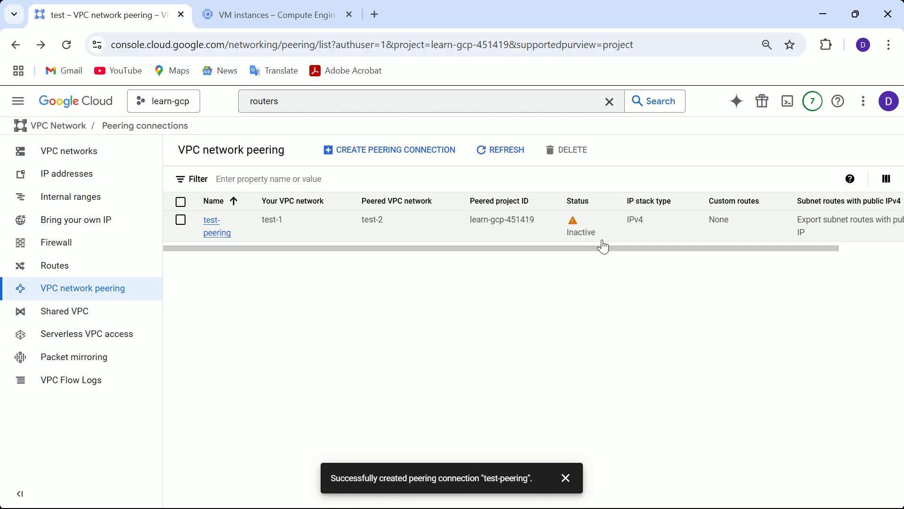
- Start a second peering connection for the reverse direction and name it test-peering2
click(385, 151)
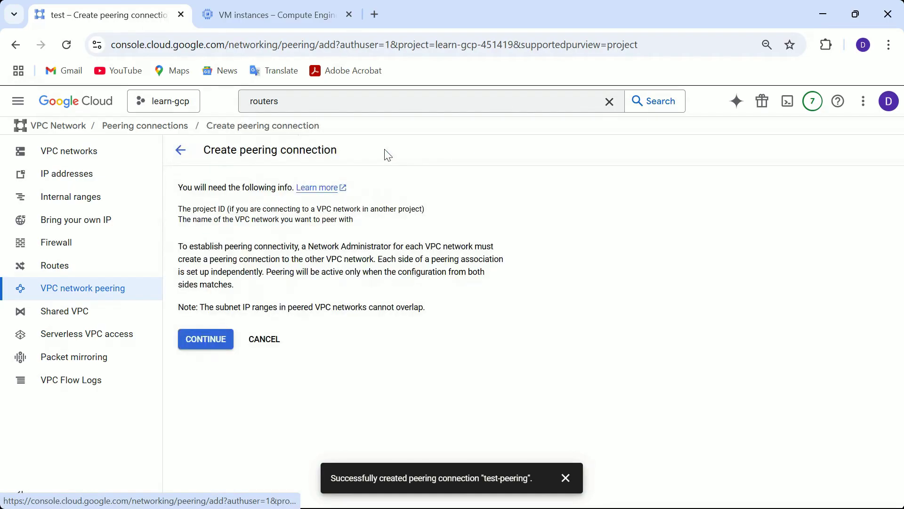
click(203, 340)
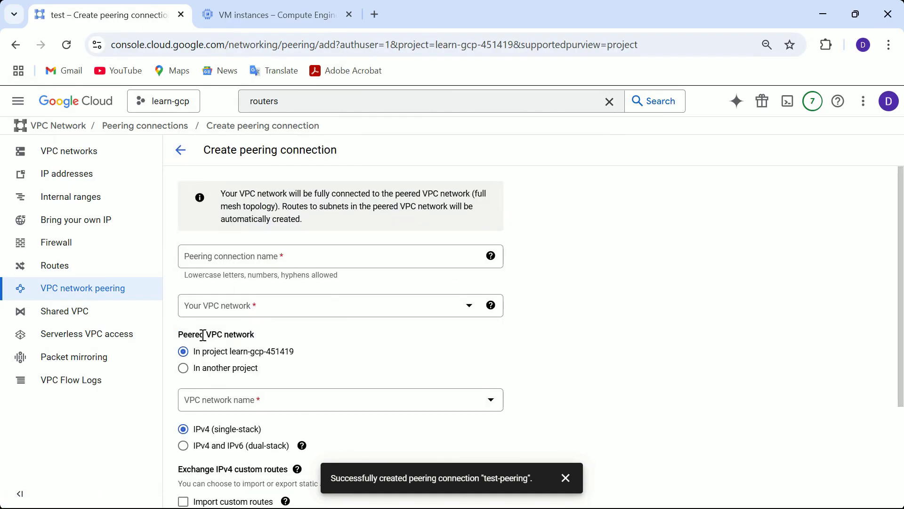
click(243, 257)
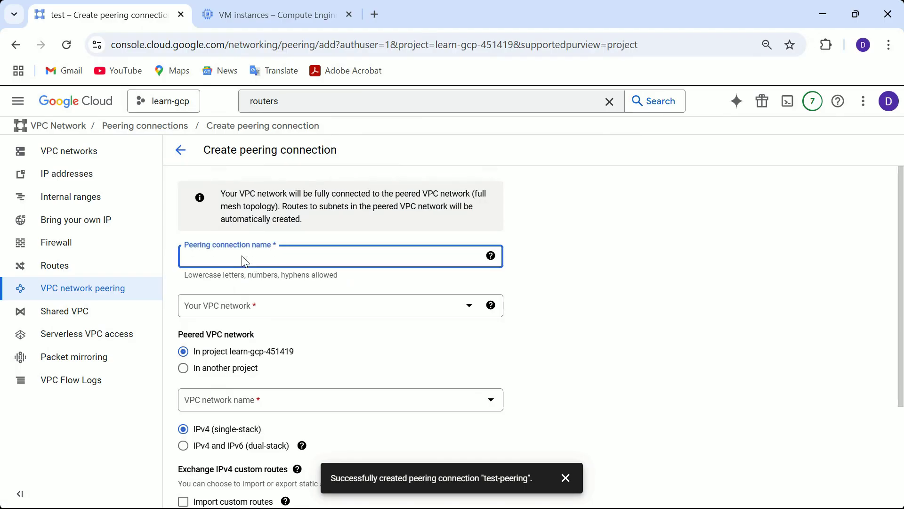
text(p)
key(BackSpace)
key(BackSpace)
text(test-p)
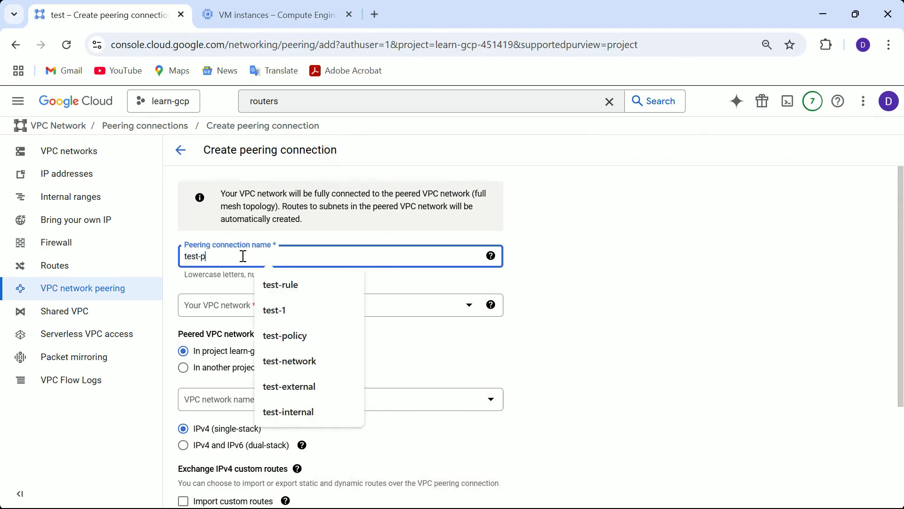
text(eering)
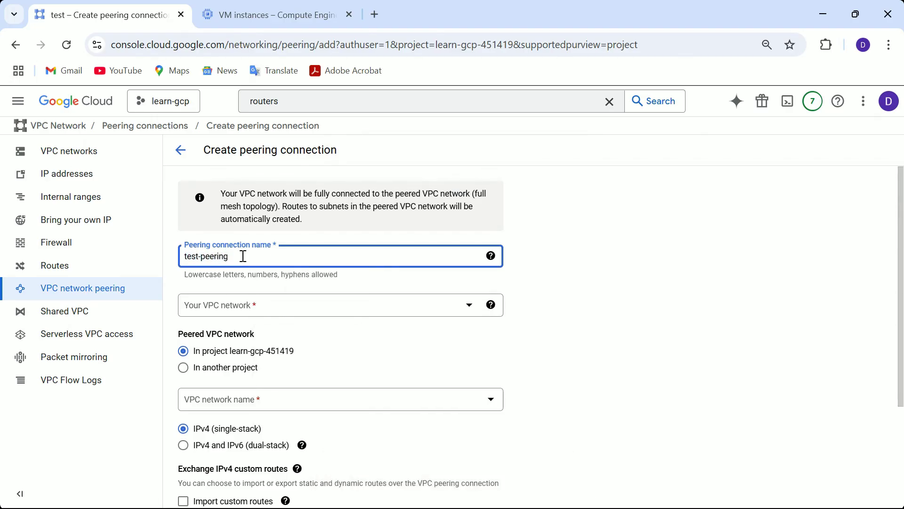
text(2)
- Set test-2 as the local VPC network and test-1 as the peered network, create the connection, and dismiss the notification
click(316, 307)
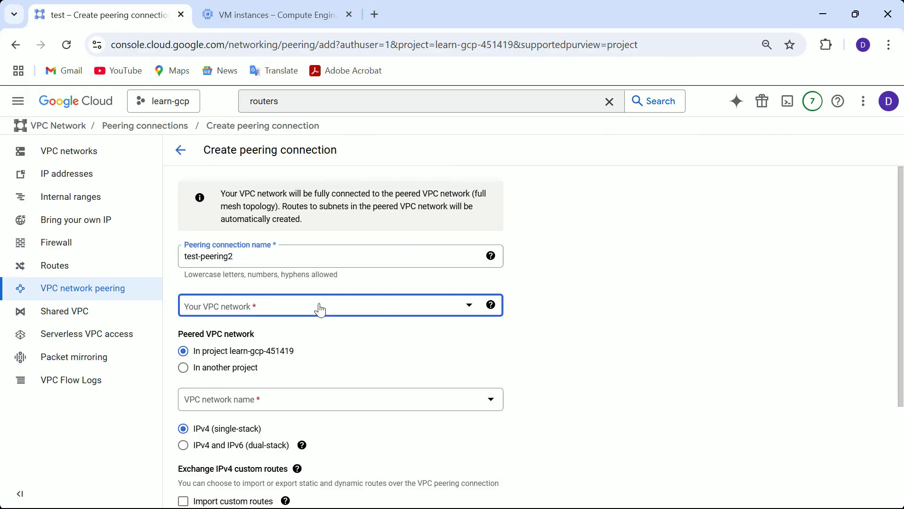
click(214, 394)
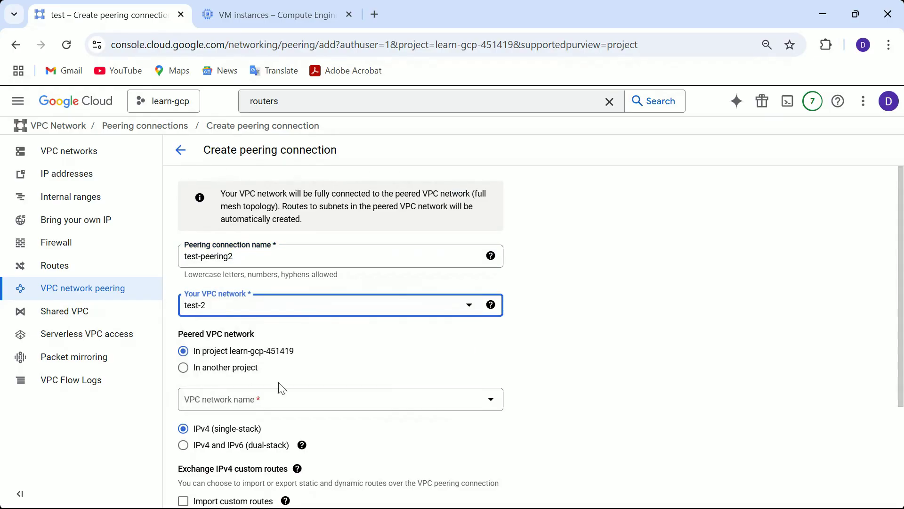
click(321, 407)
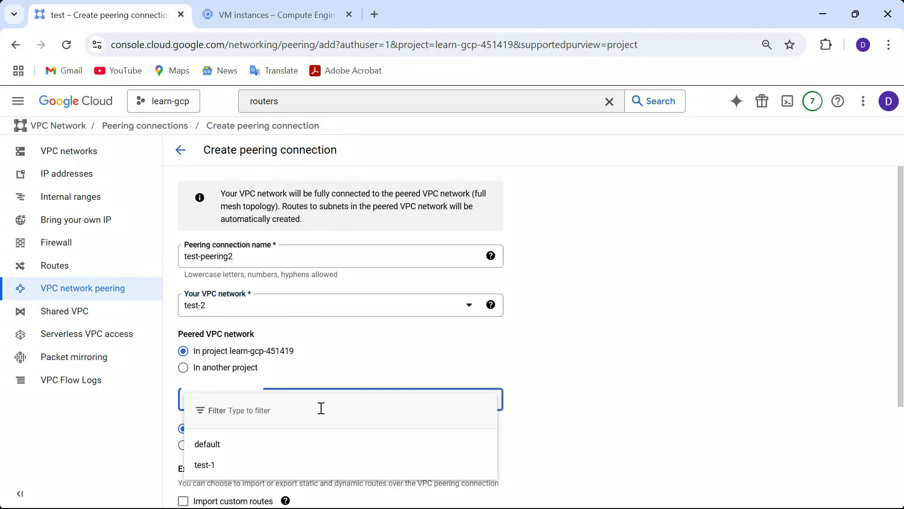
click(208, 466)
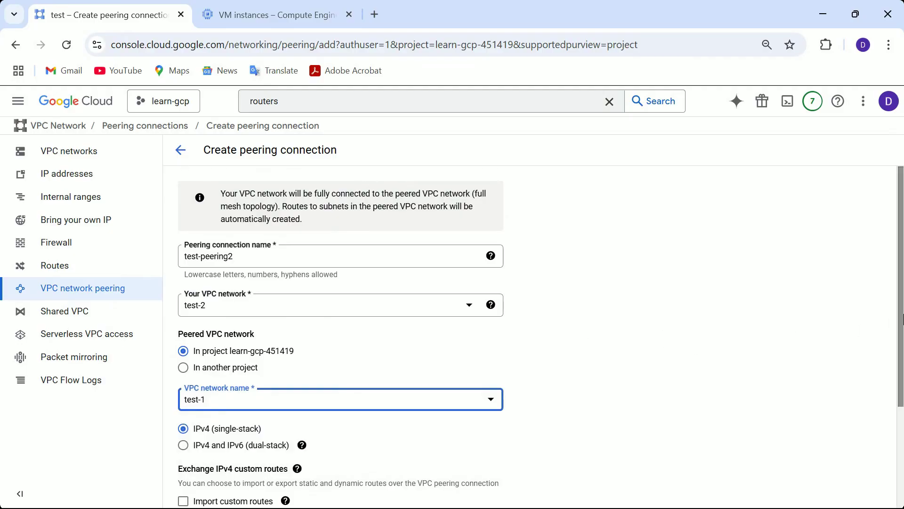
scroll(902, 280, down, 3)
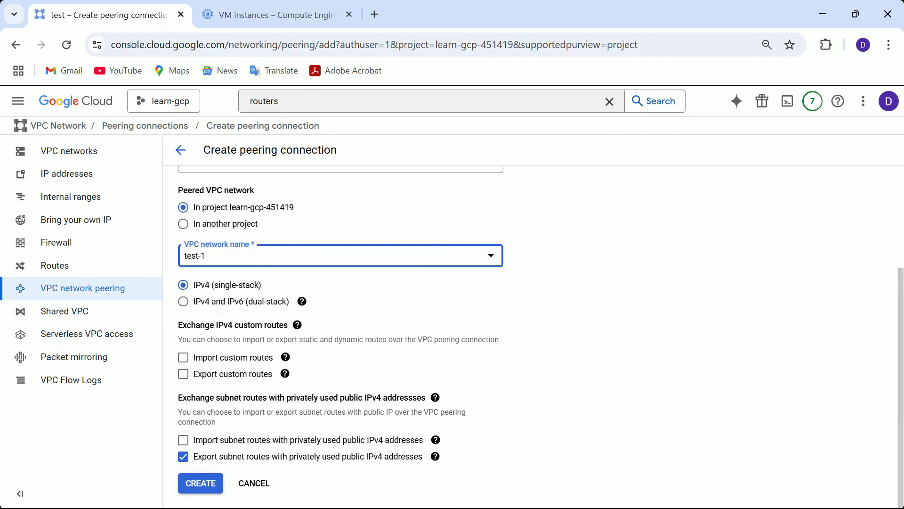
click(204, 481)
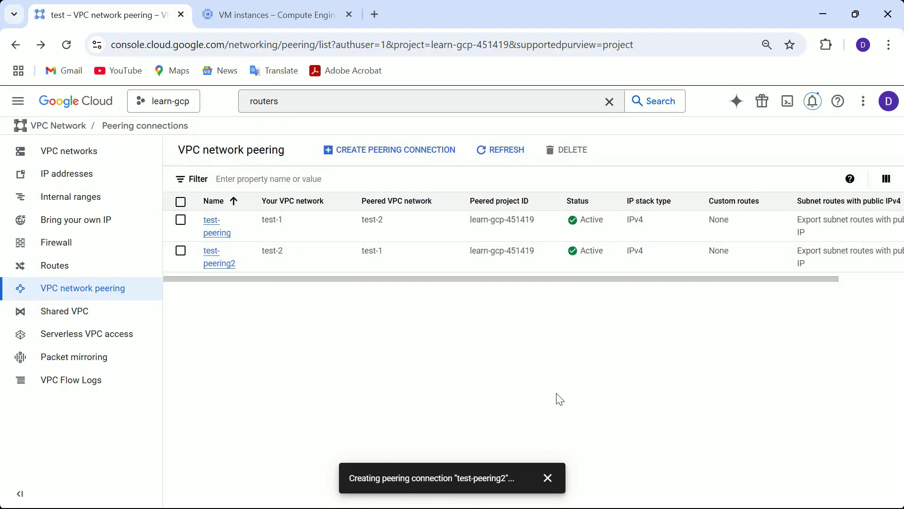
click(548, 478)
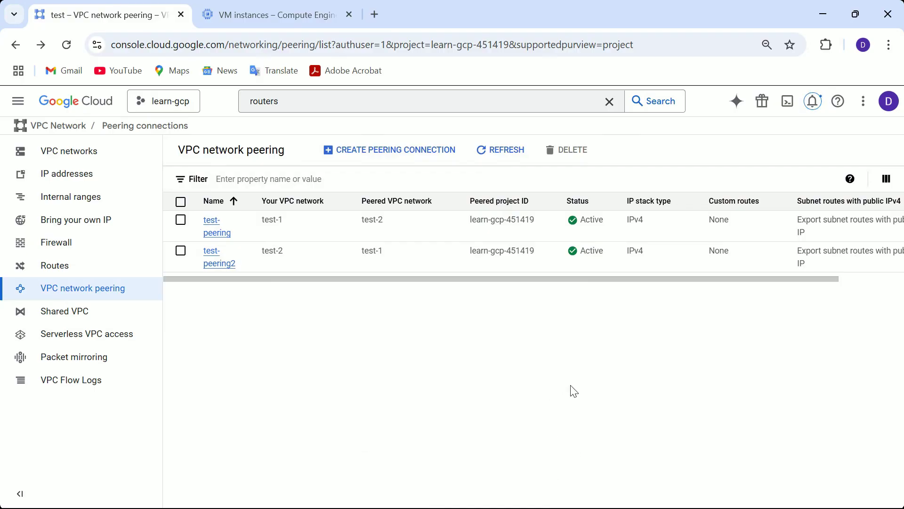
- Return to the VM instances page and check the running ping output in the test-2 SSH window
click(264, 9)
key(alt+Tab)
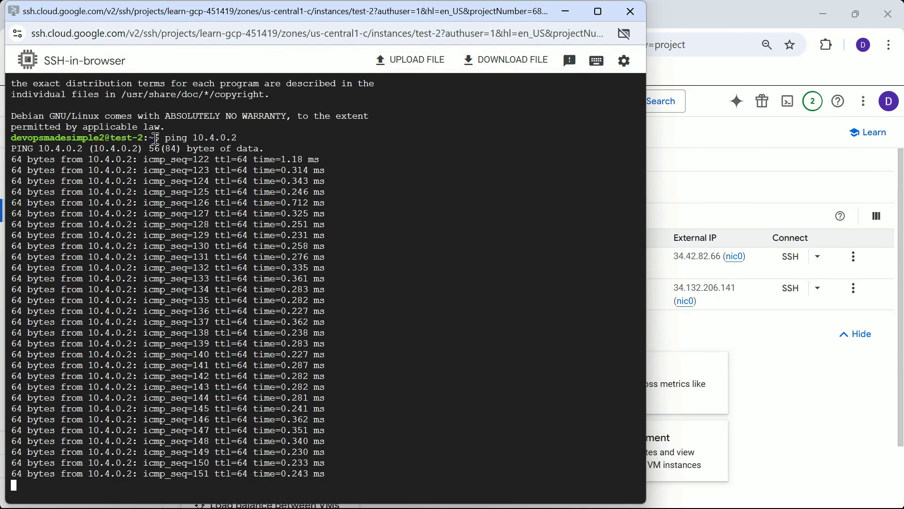
click(564, 21)
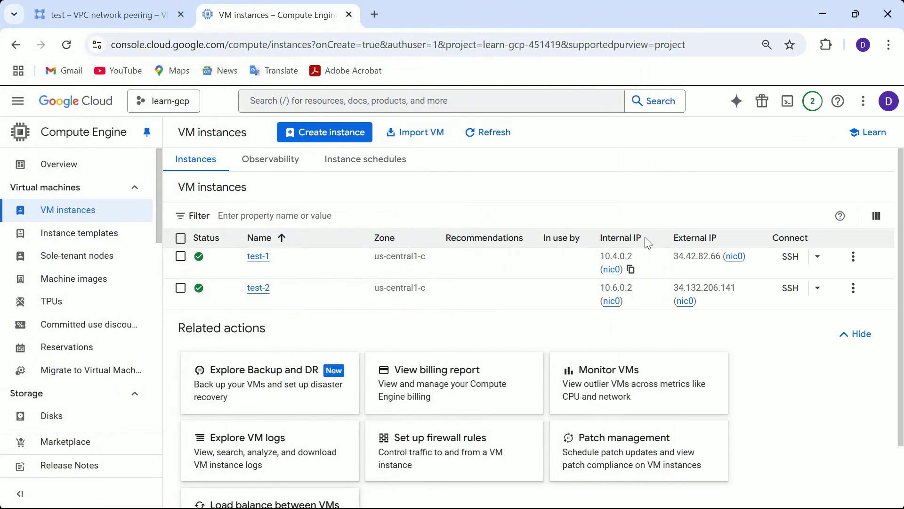
- Ping instance test-2's copied internal IP 10.6.0.2 from the test-1 SSH session, stop the ping, and close that window
click(630, 301)
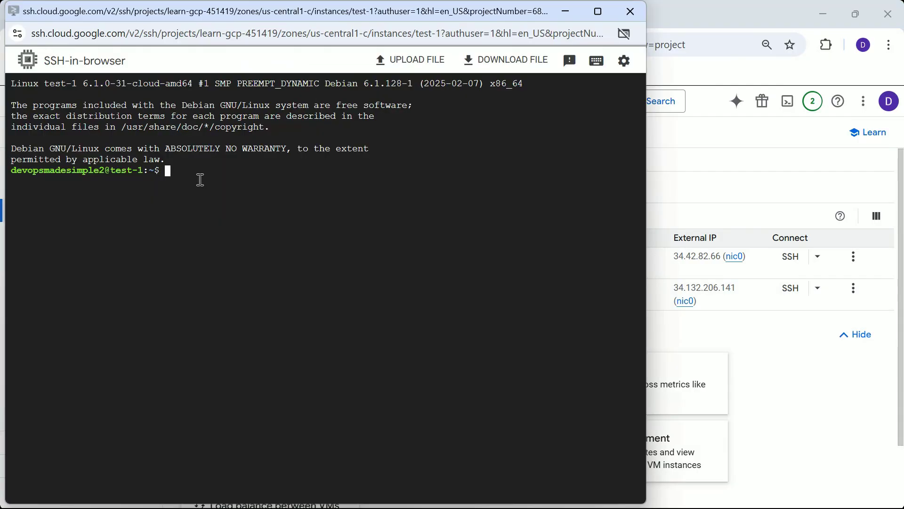
text(ping)
key(ctrl+v)
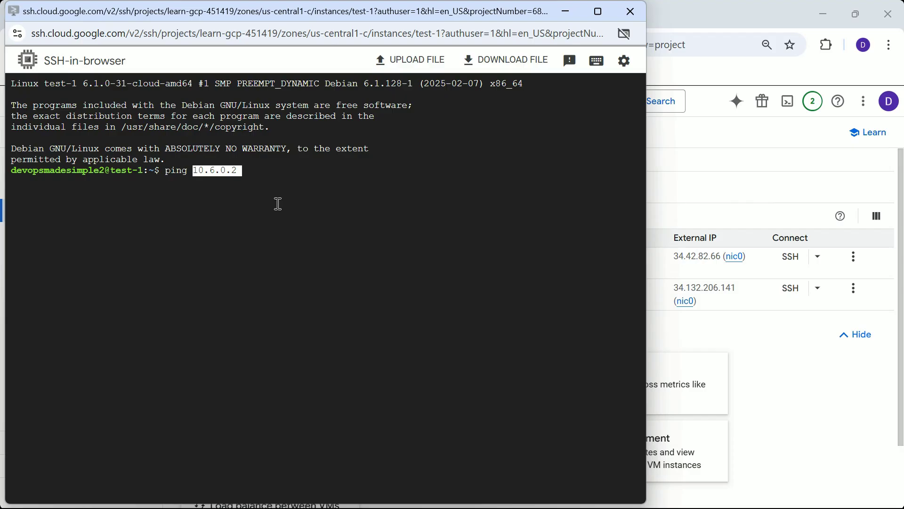
key(Return)
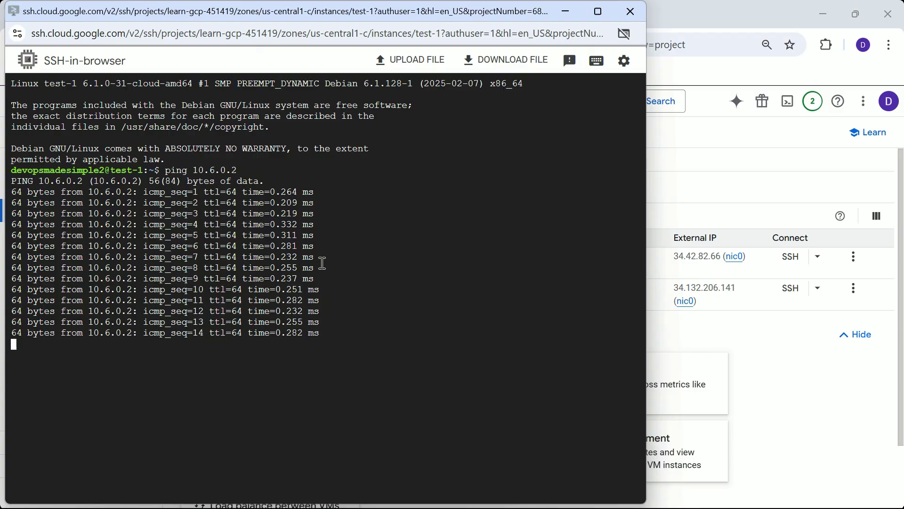
key(ctrl+z)
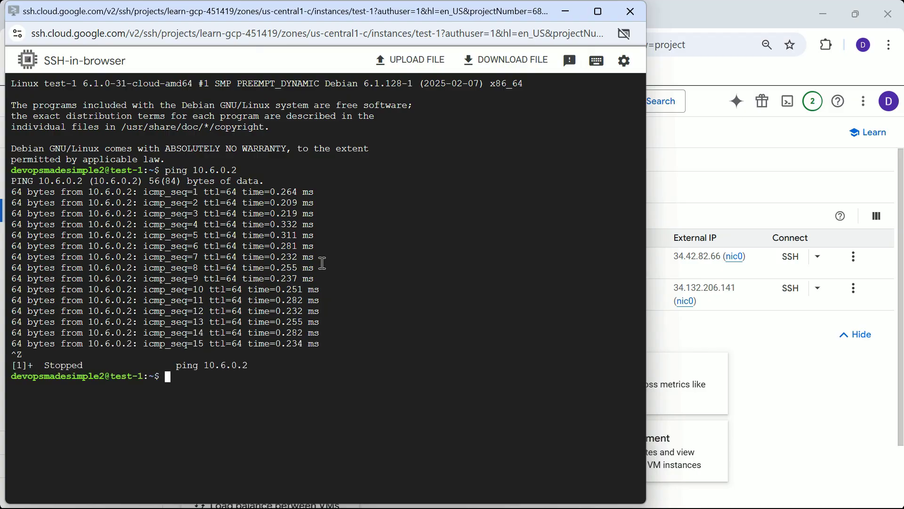
click(629, 11)
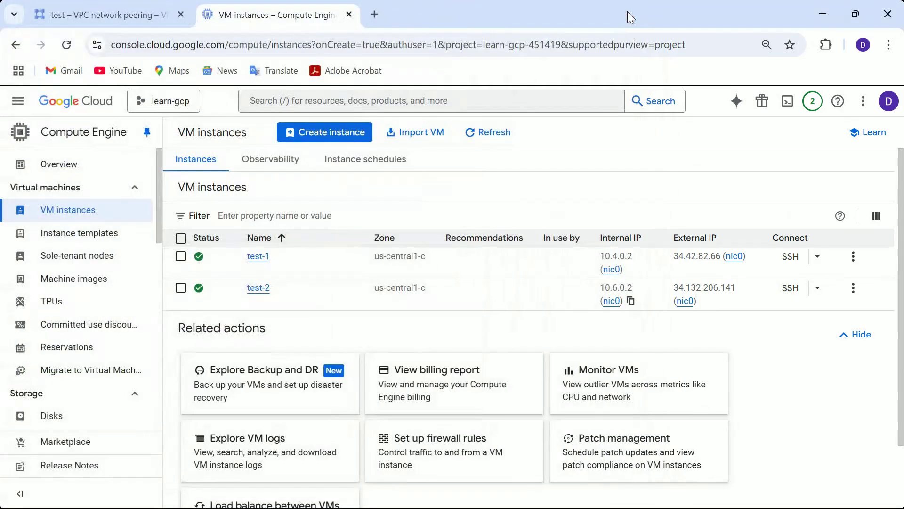